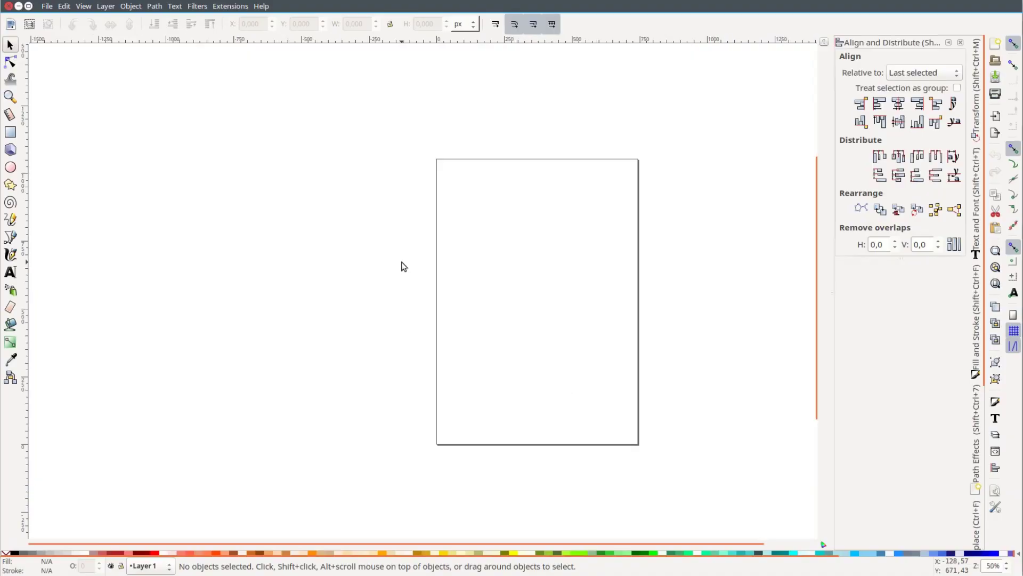
scroll(402, 266, "up", 1, "ctrl")
- Paste the saw-blade emblem image and move it to the page's top-left corner
middle_click_drag(453, 259, 251, 252)
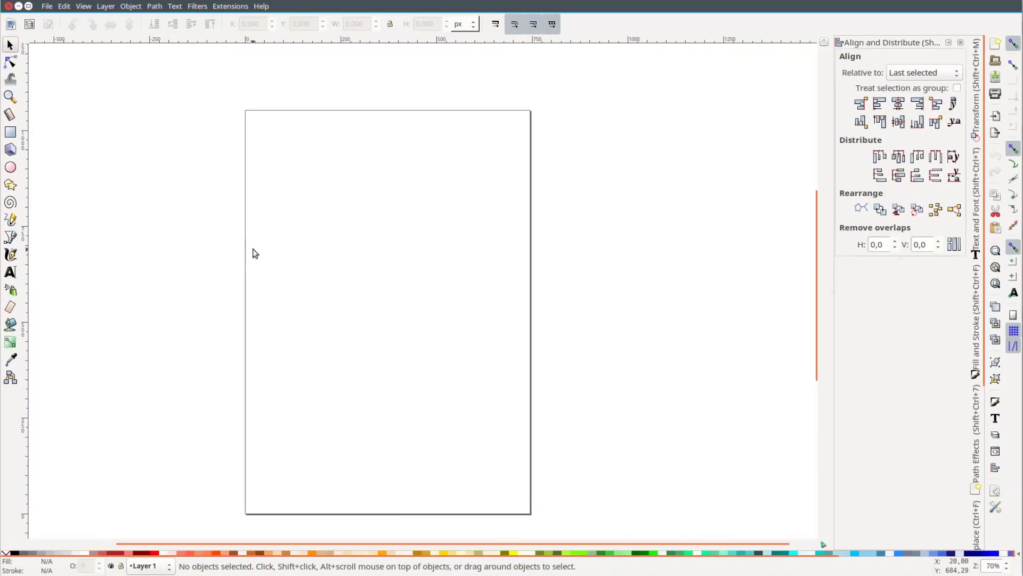
right_click(278, 171)
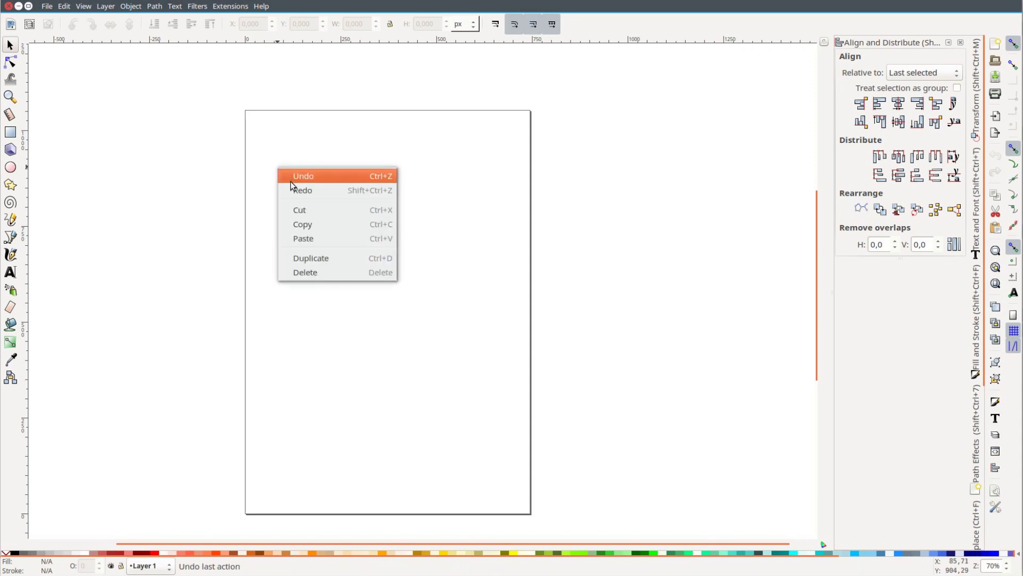
left_click(320, 240)
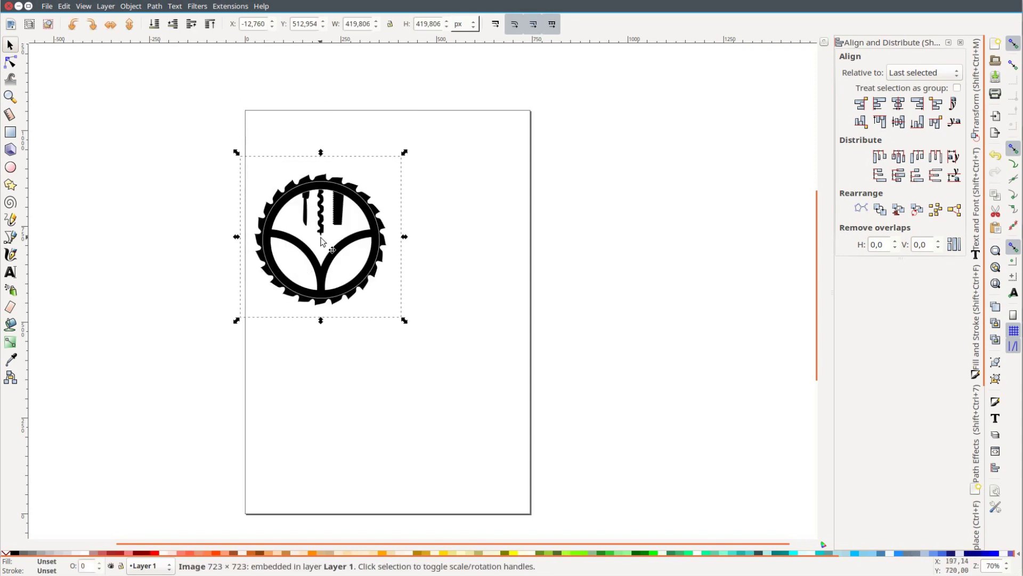
left_click_drag(347, 239, 360, 199)
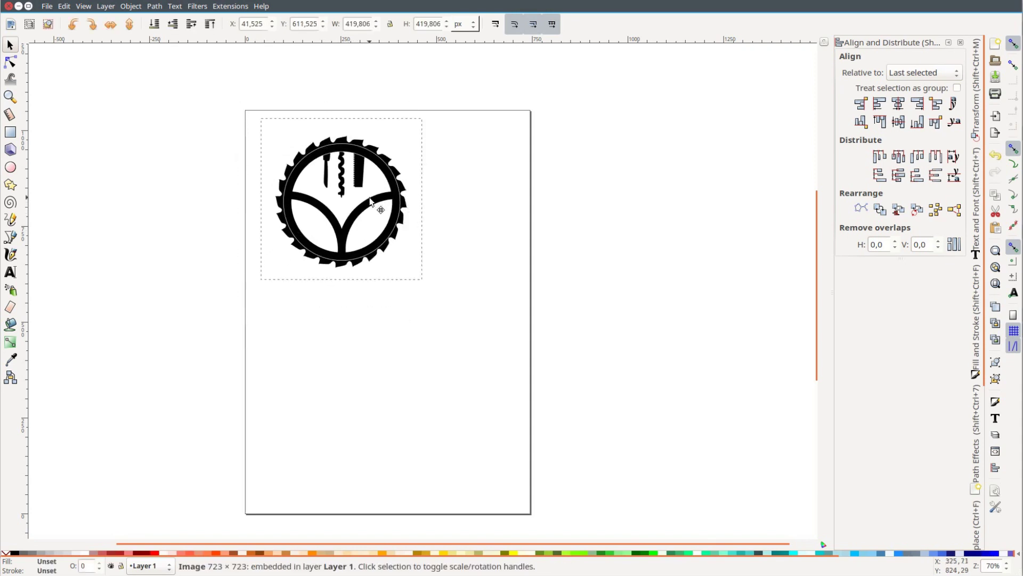
- Invert the emblem to white on black and mirror it horizontally
left_click(198, 9)
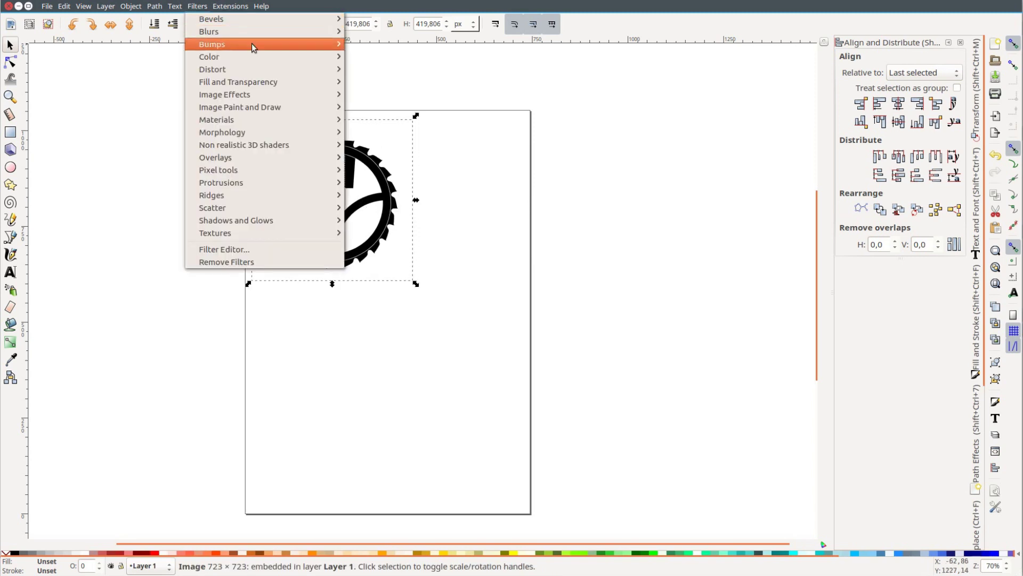
mouse_move(209, 57)
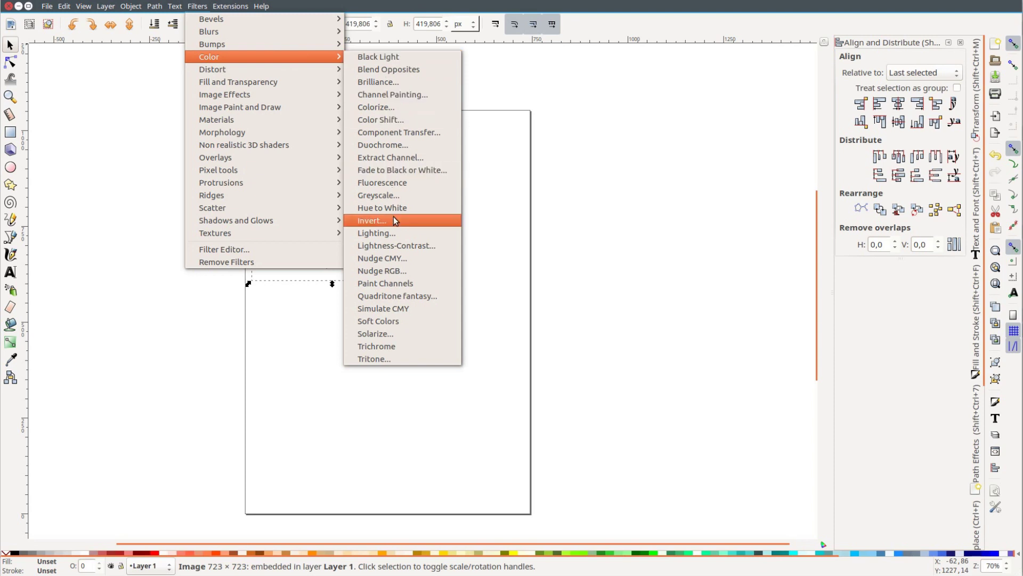
left_click(393, 218)
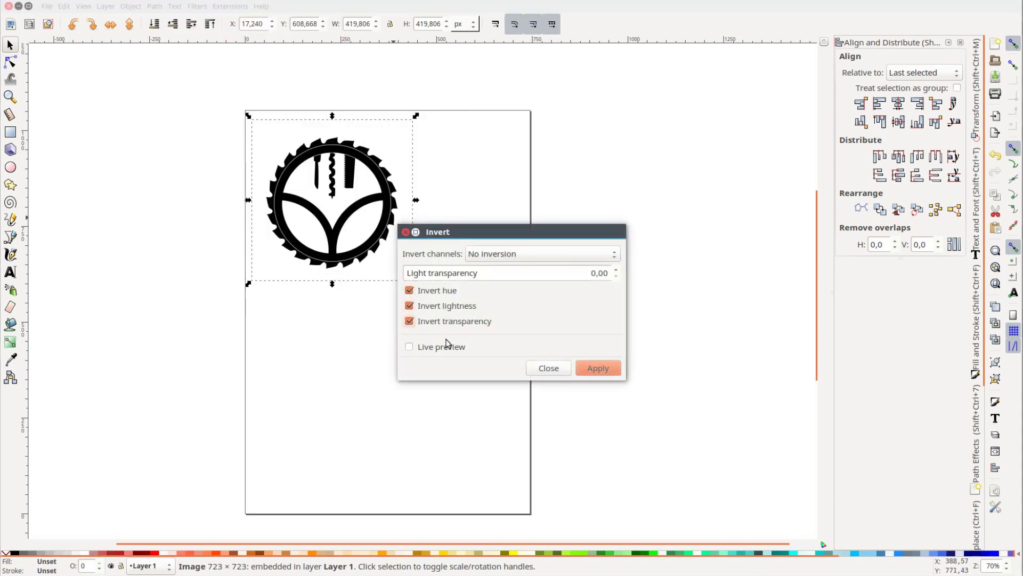
left_click(596, 375)
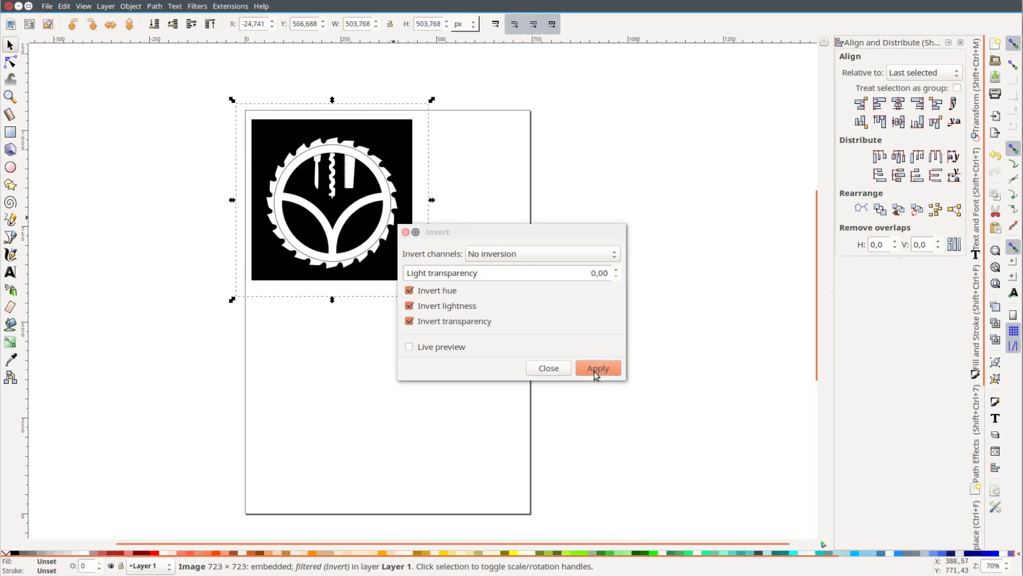
left_click(560, 371)
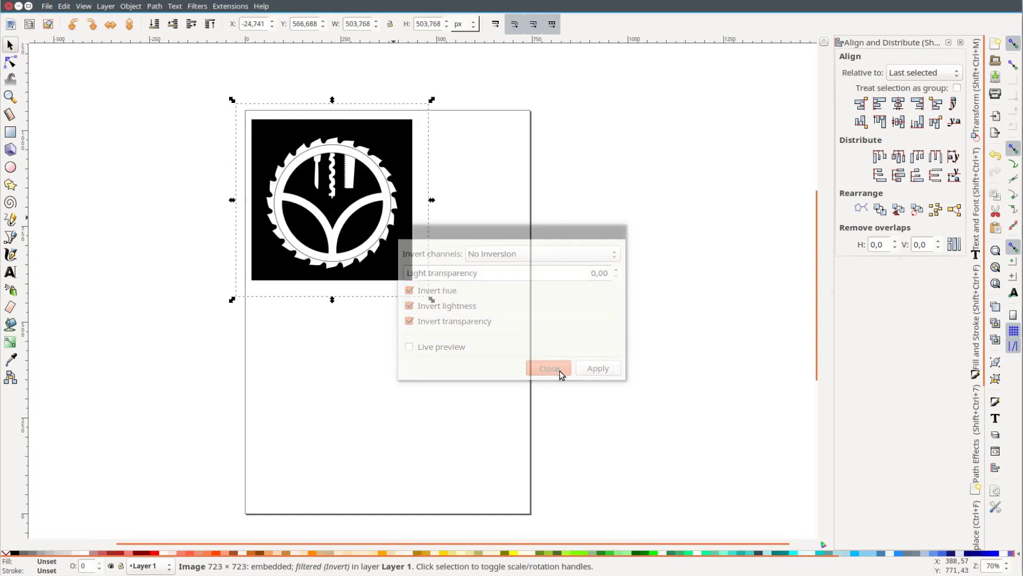
left_click(112, 27)
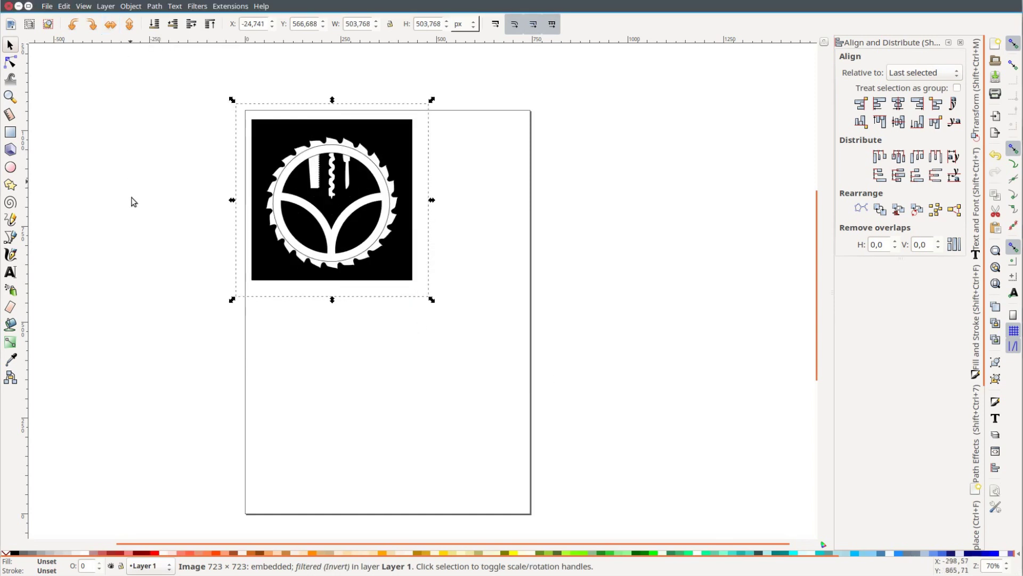
- Draw a red-stroked rectangle covering the black emblem square
left_click(12, 134)
left_click_drag(254, 279, 413, 120)
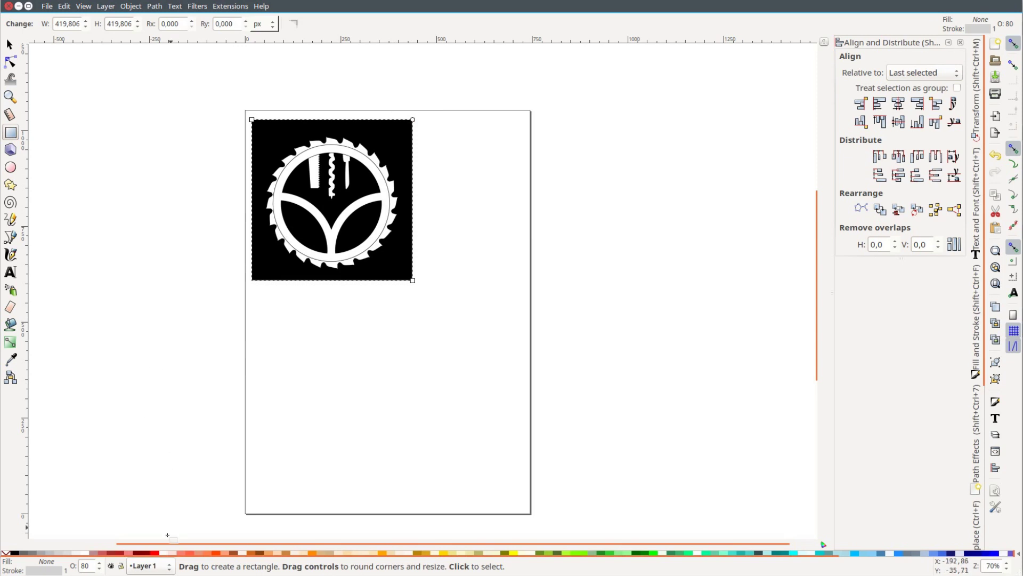
left_click(154, 554, "shift")
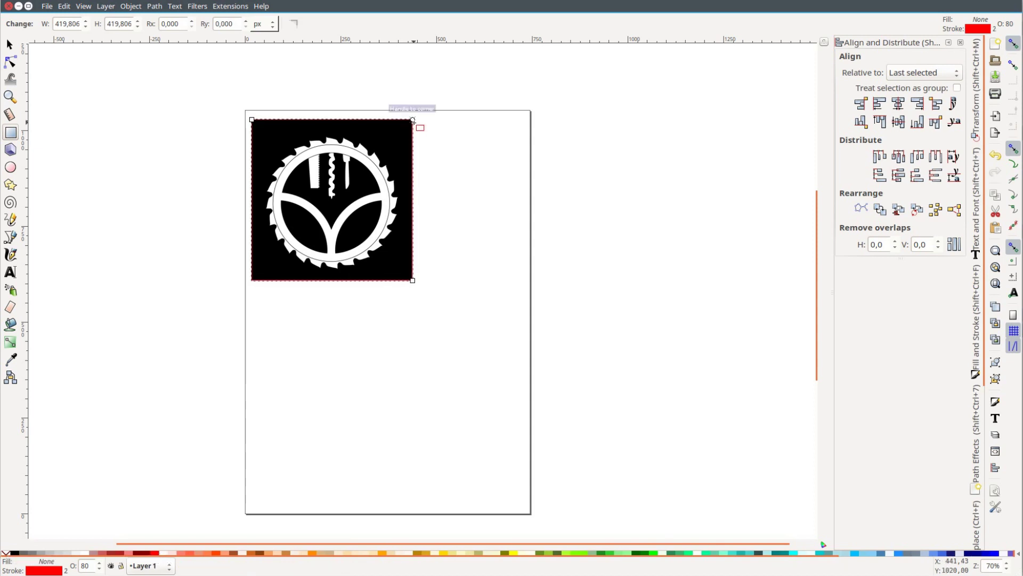
- Round the rectangle's corners to a 10 mm radius, with units in millimetres
left_click_drag(413, 120, 413, 138)
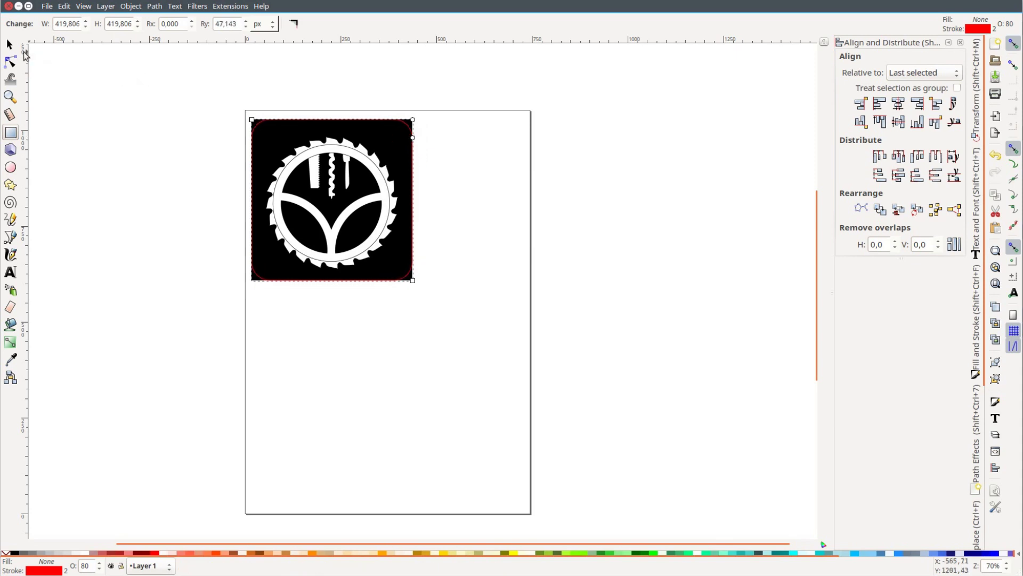
double_click(226, 23)
left_click(257, 26)
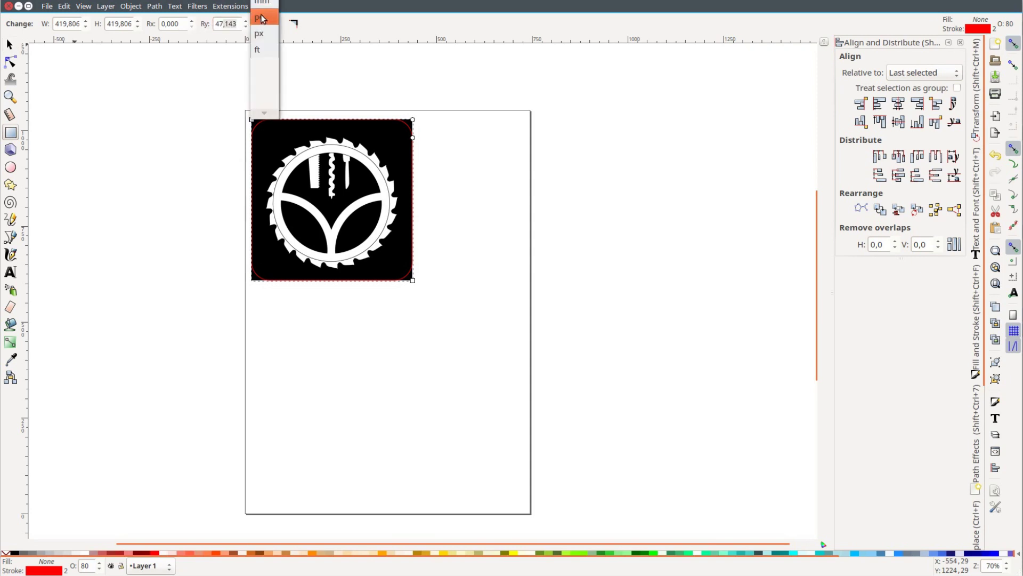
left_click(257, 13)
type("10")
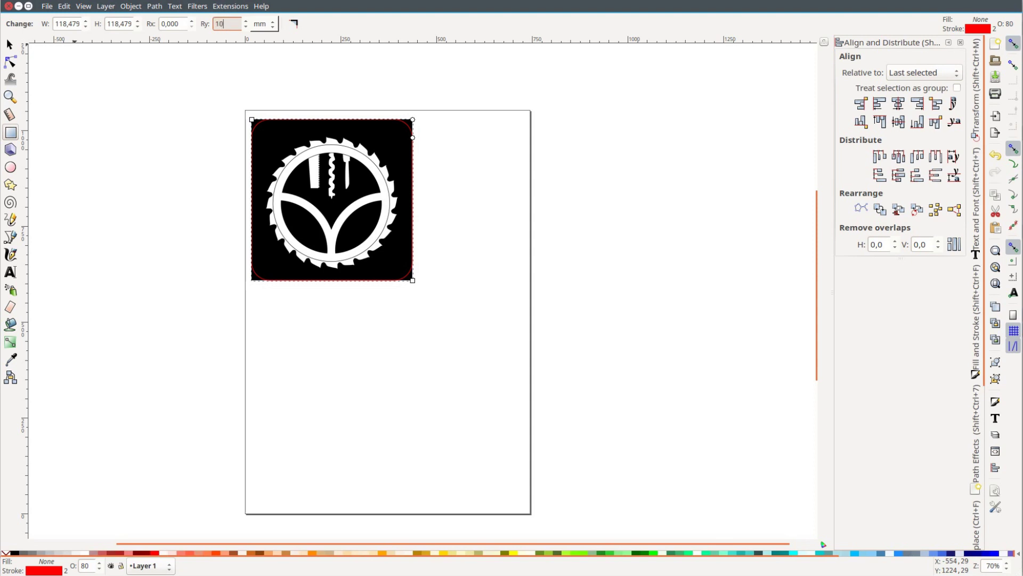
key("Return")
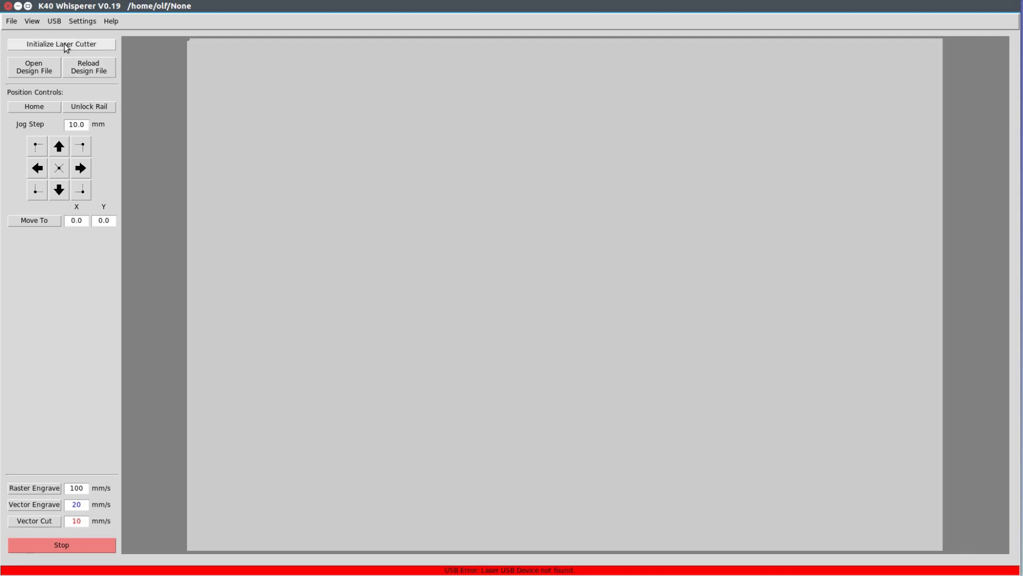
- Initialize the connection to the K40 laser cutter
left_click(64, 43)
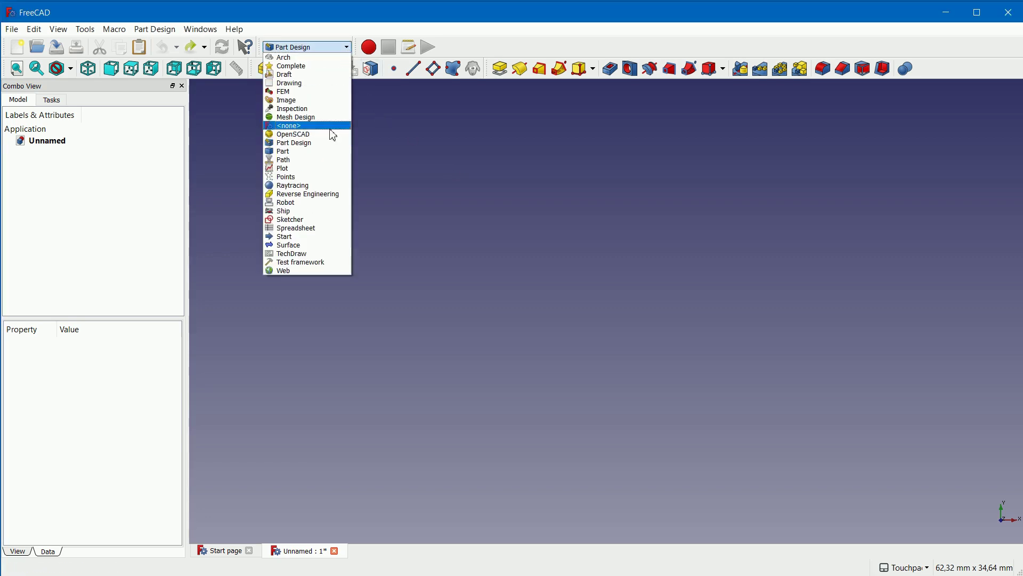
- Create a Part Design body with a new sketch on the XY_Plane, zoomed out
left_click(315, 144)
left_click(60, 101)
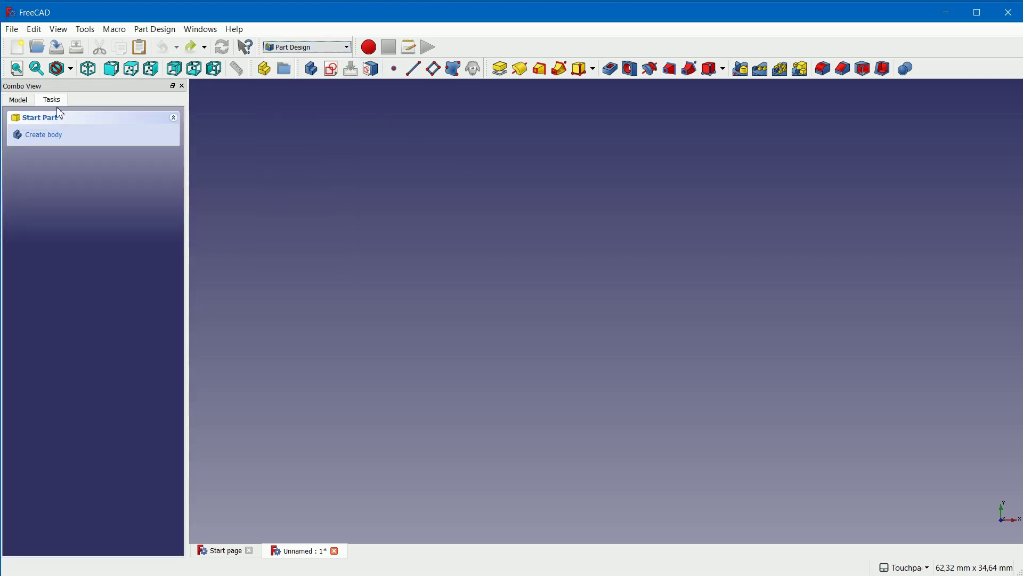
left_click(49, 136)
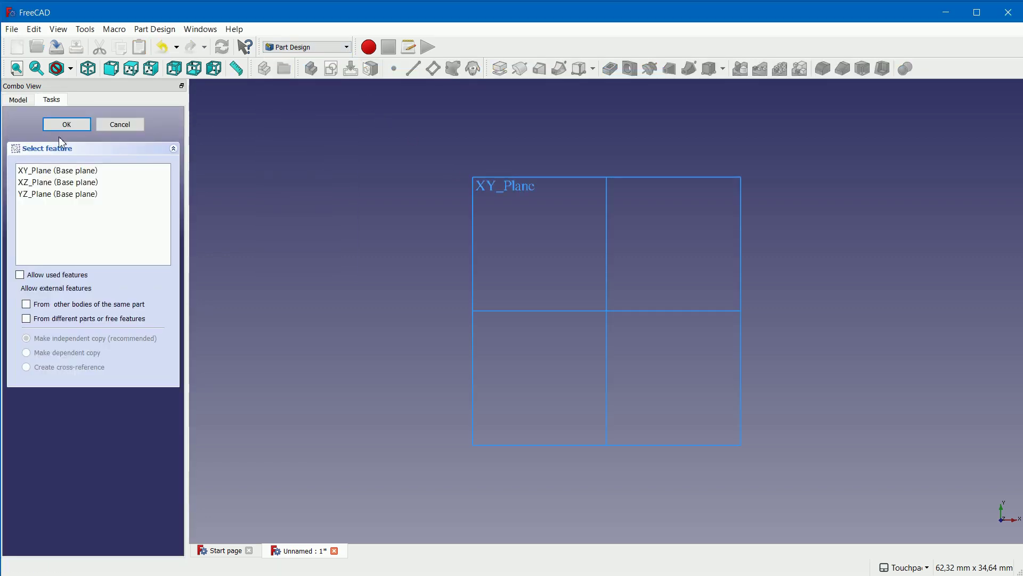
left_click(502, 174)
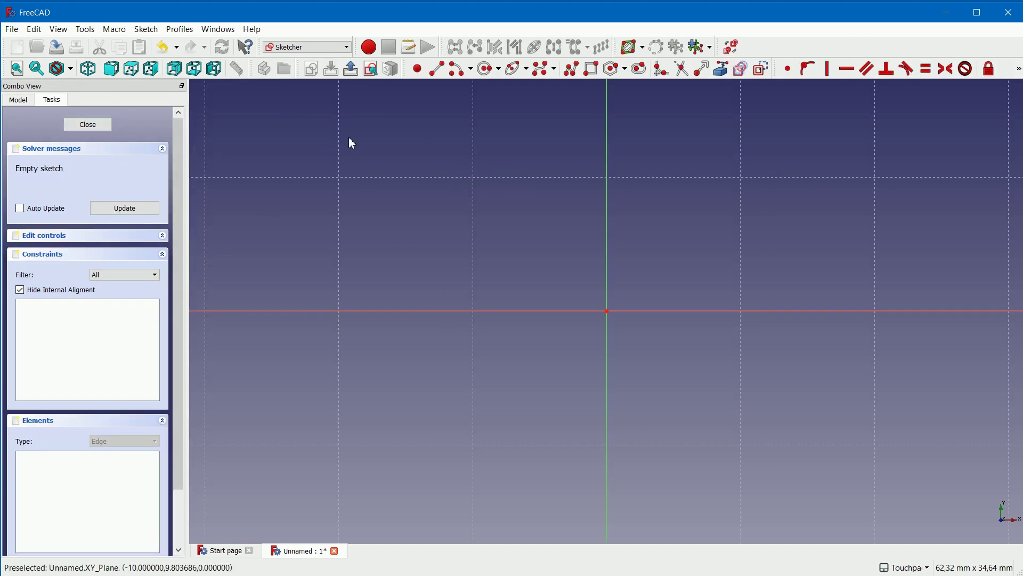
middle_click_drag(773, 152, 629, 265)
scroll(629, 264, "down", 2)
scroll(564, 301, "down", 2)
middle_click_drag(692, 215, 595, 336)
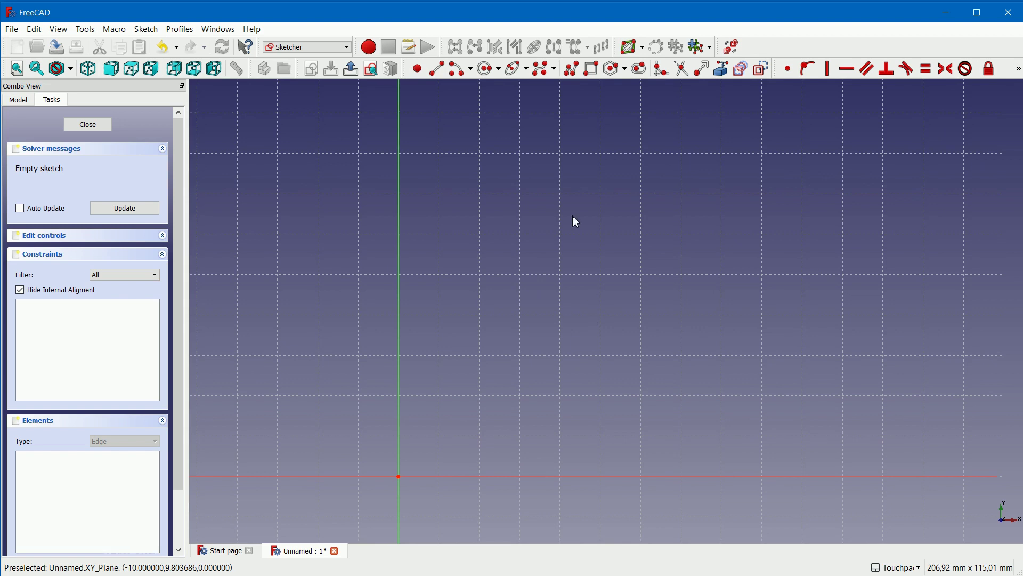
- Draw a 120 × 120 mm square starting at the sketch origin
left_click(591, 68)
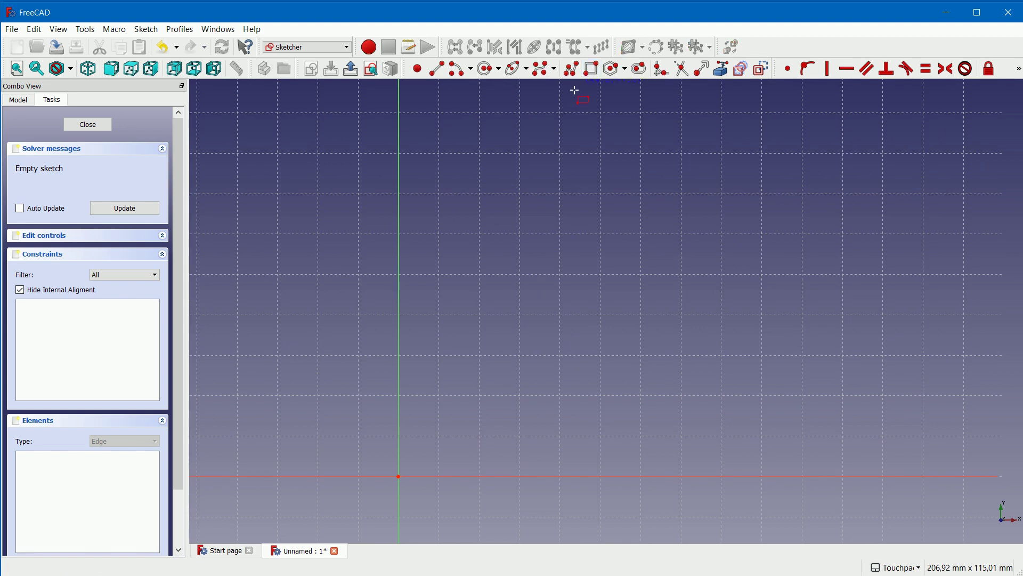
left_click(398, 477)
left_click(760, 174)
left_click(1019, 69)
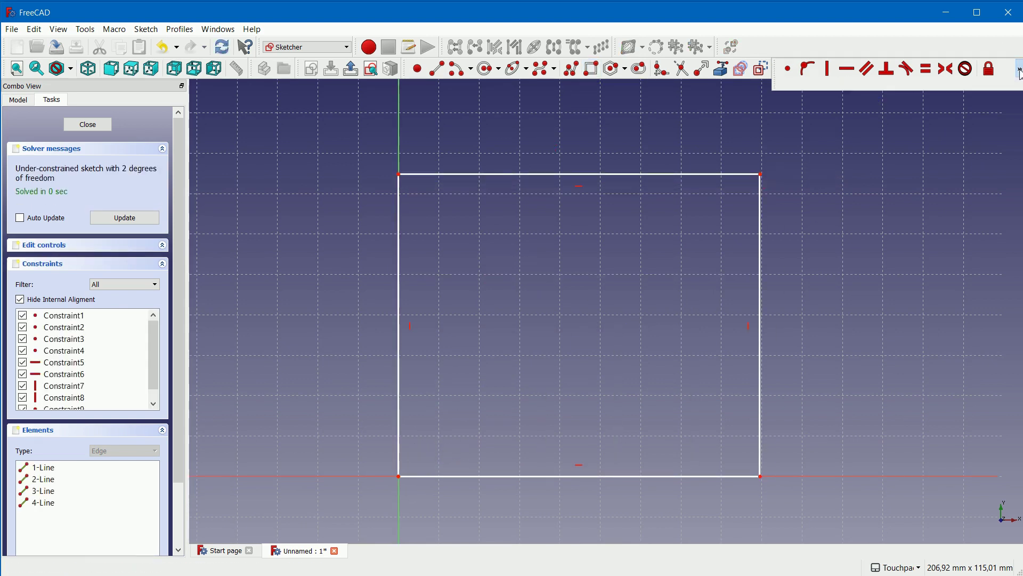
left_click(808, 90)
left_click(759, 226)
type("120")
key("Return")
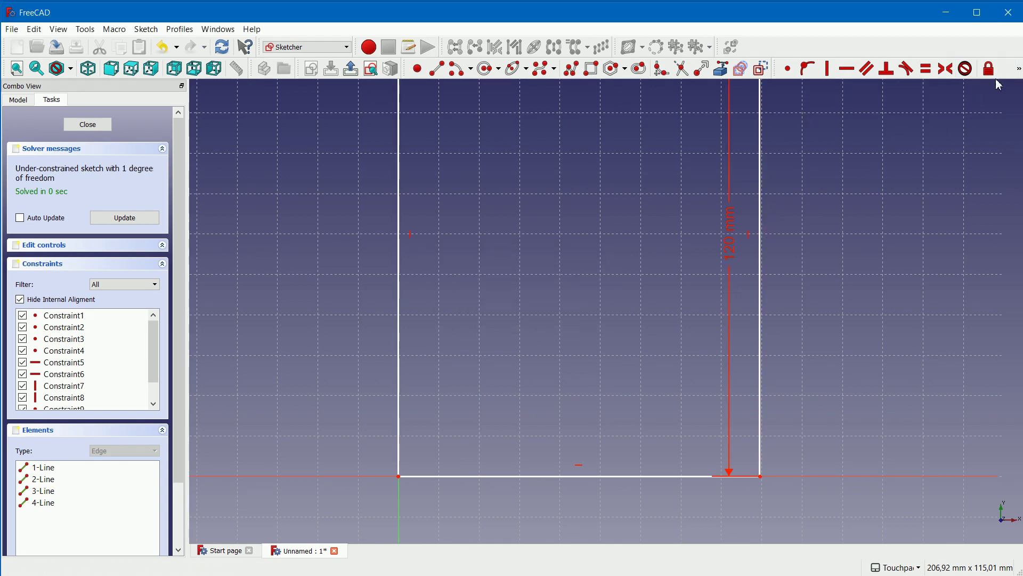
left_click(1018, 70)
left_click(1019, 71)
left_click(789, 89)
left_click(516, 477)
type("120")
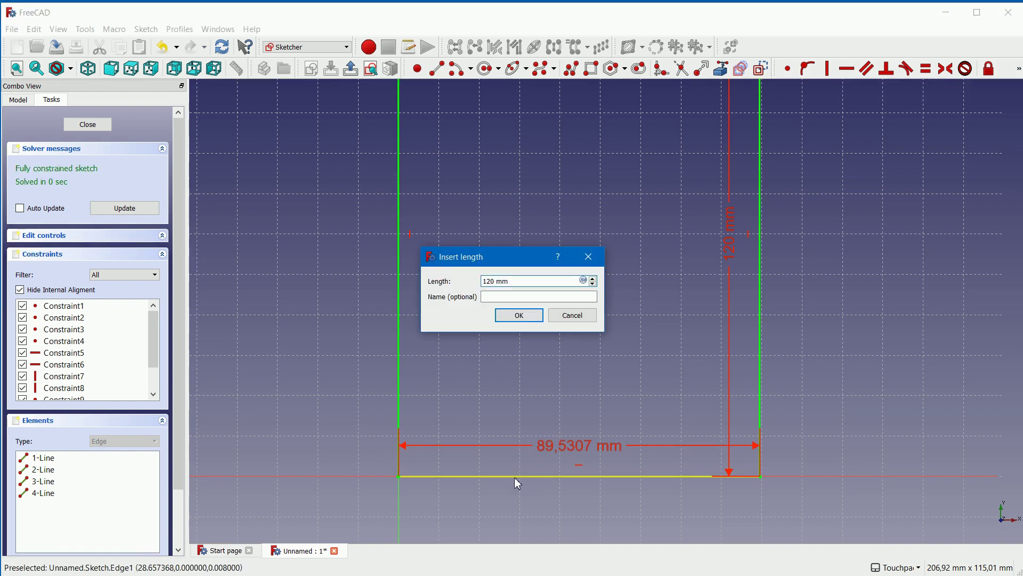
key("Return")
- Add a circle inside the square with a 3 mm radius constraint
left_click(484, 68)
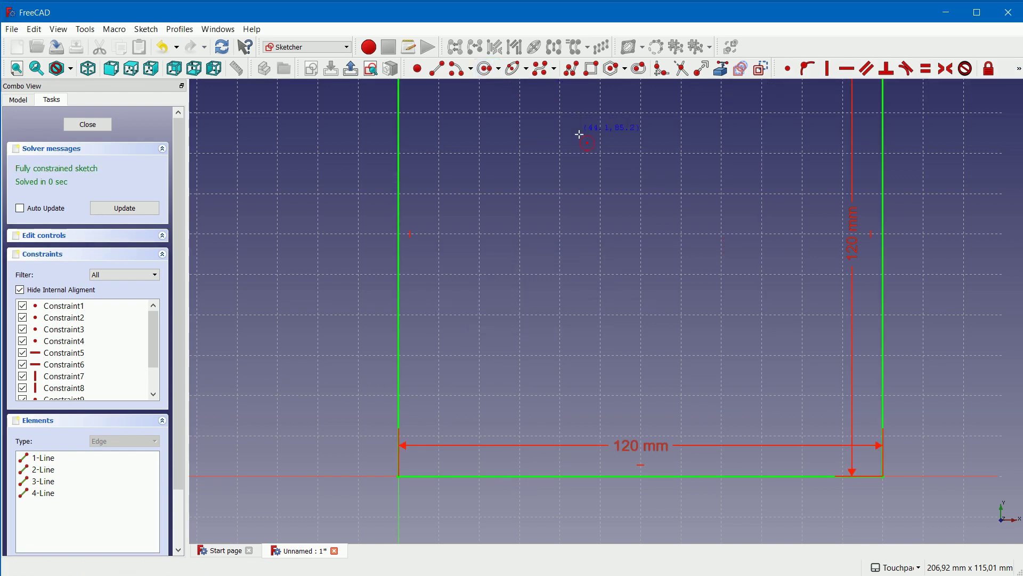
left_click(652, 213)
left_click(689, 224)
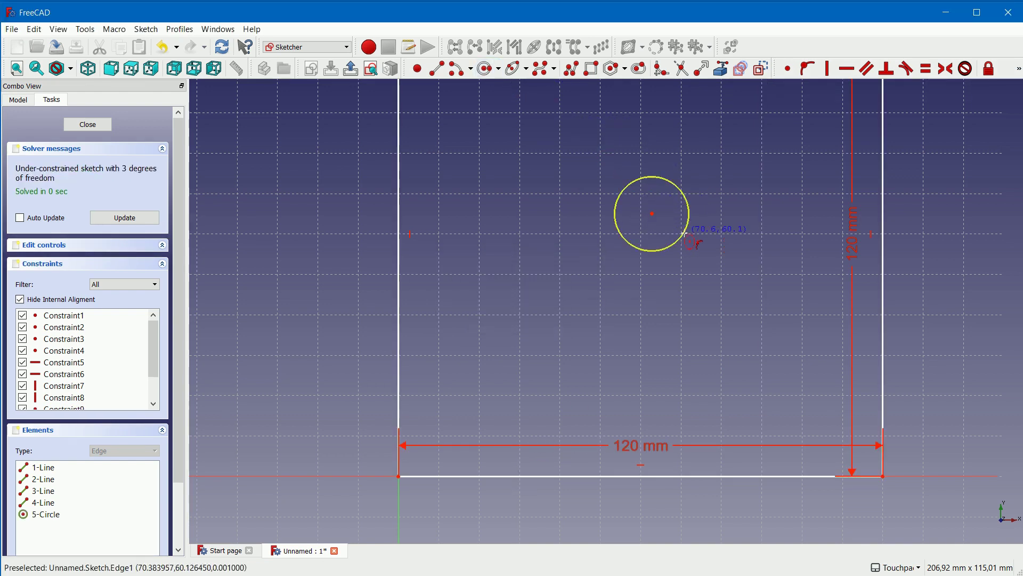
left_click(1019, 71)
left_click(849, 89)
left_click(686, 233)
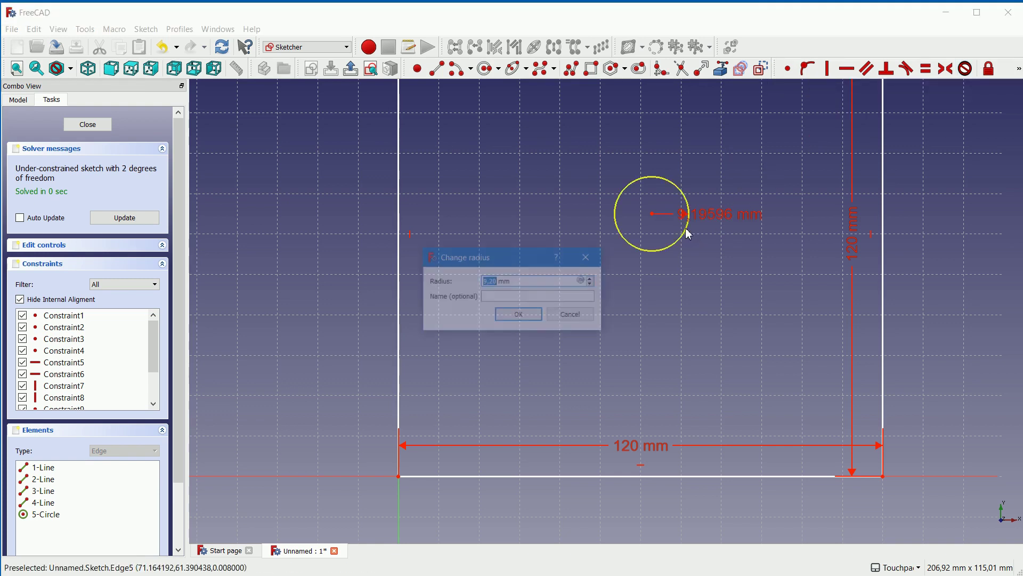
key("Return")
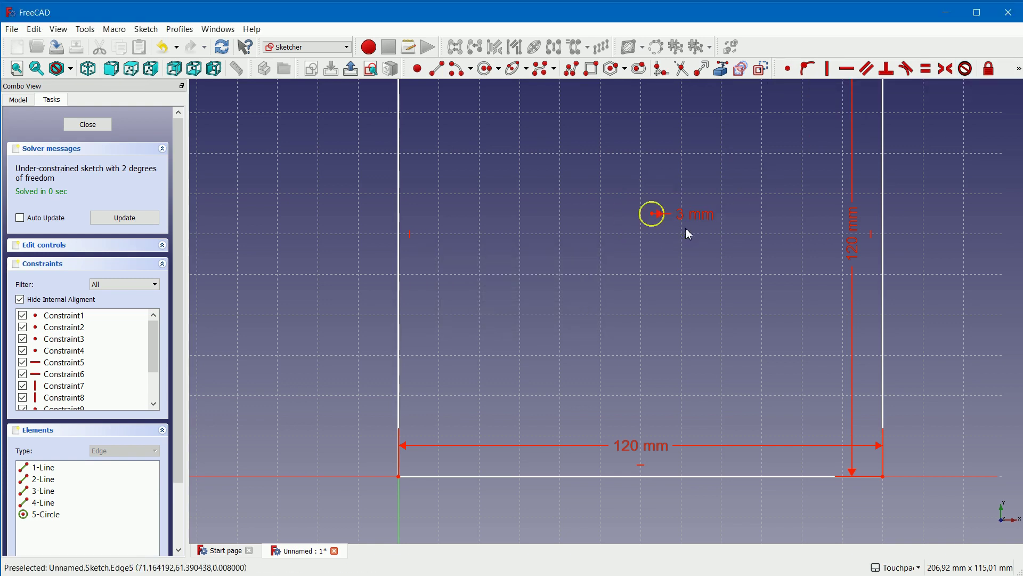
scroll(688, 230, "down", 2)
- Centre the circle symmetrically between the square's opposite corners
middle_click_drag(733, 187, 711, 261)
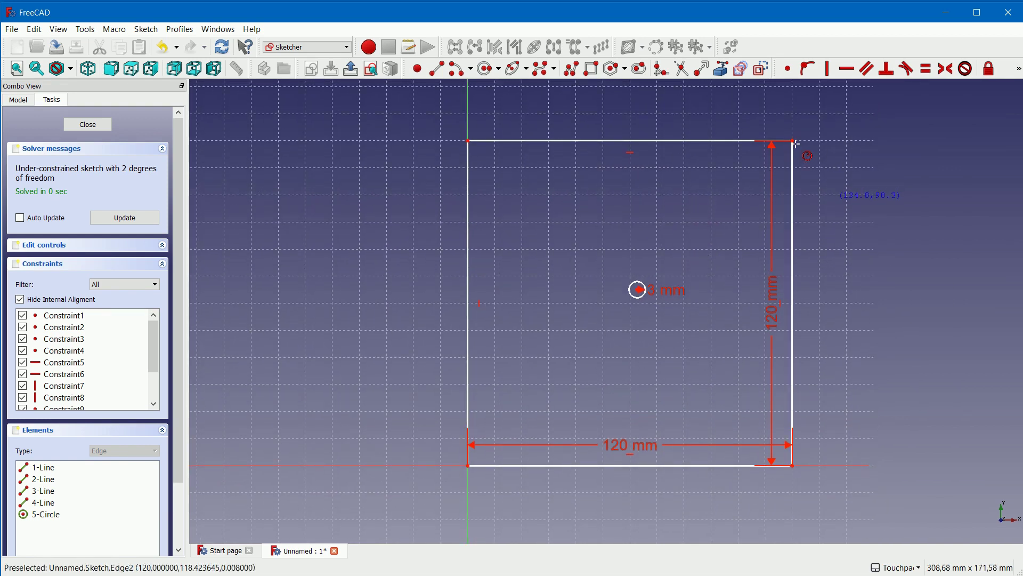
left_click(794, 147)
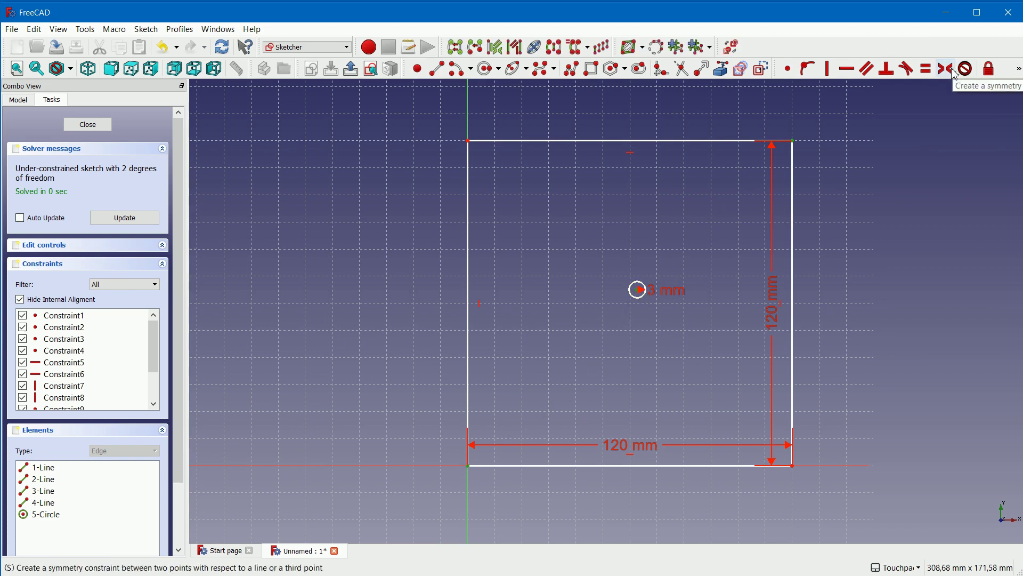
left_click(946, 69)
- Close the sketch and pad it 15 mm thick
left_click(80, 122)
left_click(41, 150)
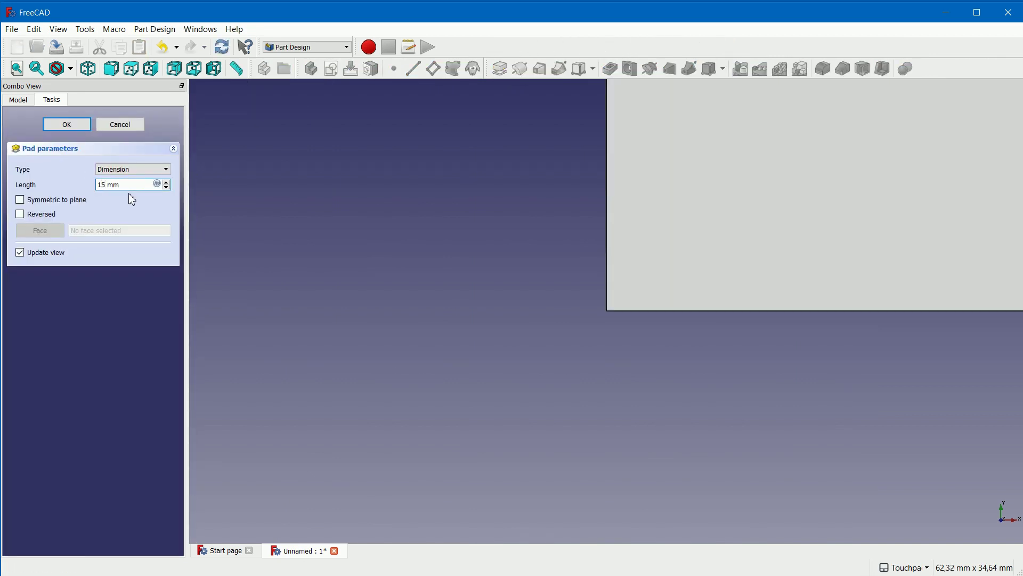
key("Return")
- Fillet the slab's four vertical corner edges with a 10 mm radius
left_click(88, 68)
scroll(672, 188, "down", 2)
scroll(738, 203, "down", 2)
scroll(631, 340, "down", 2)
left_click(652, 444)
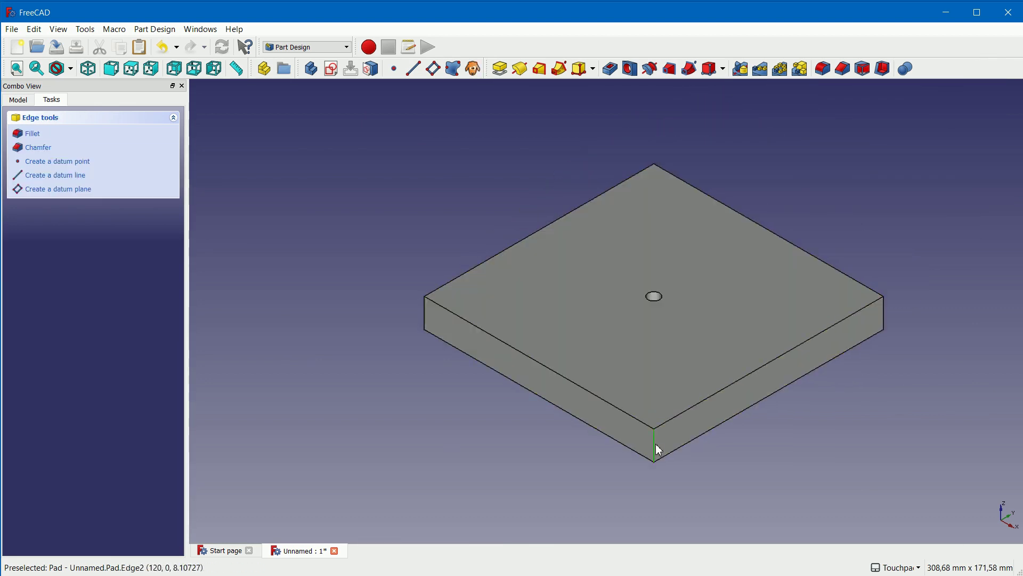
mouse_move(907, 370)
left_mouse_down("alt")
mouse_move(863, 413)
mouse_move(700, 429)
left_mouse_up("alt")
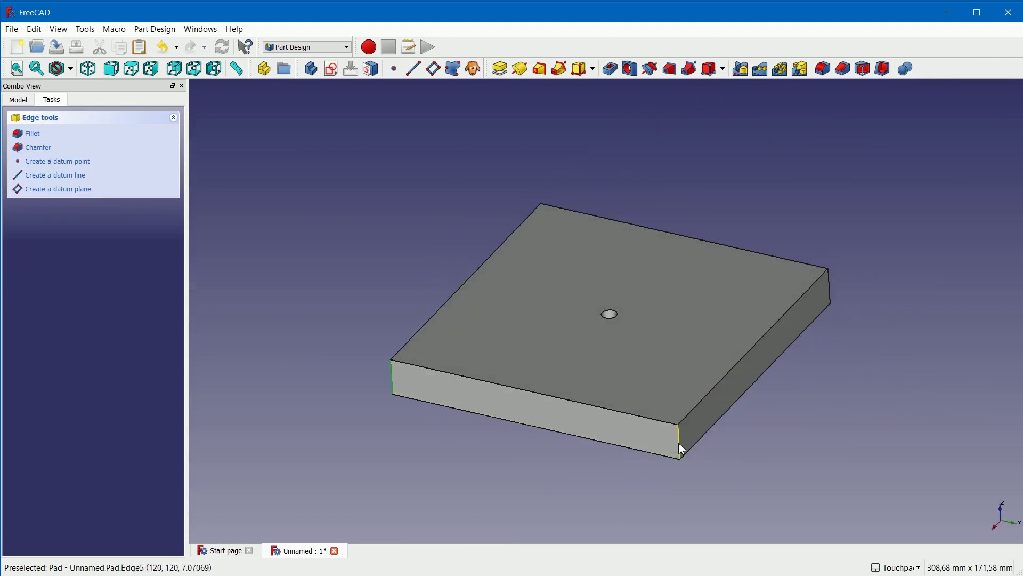
mouse_move(891, 359)
left_mouse_down("alt")
mouse_move(715, 407)
mouse_move(554, 404)
left_mouse_up("alt")
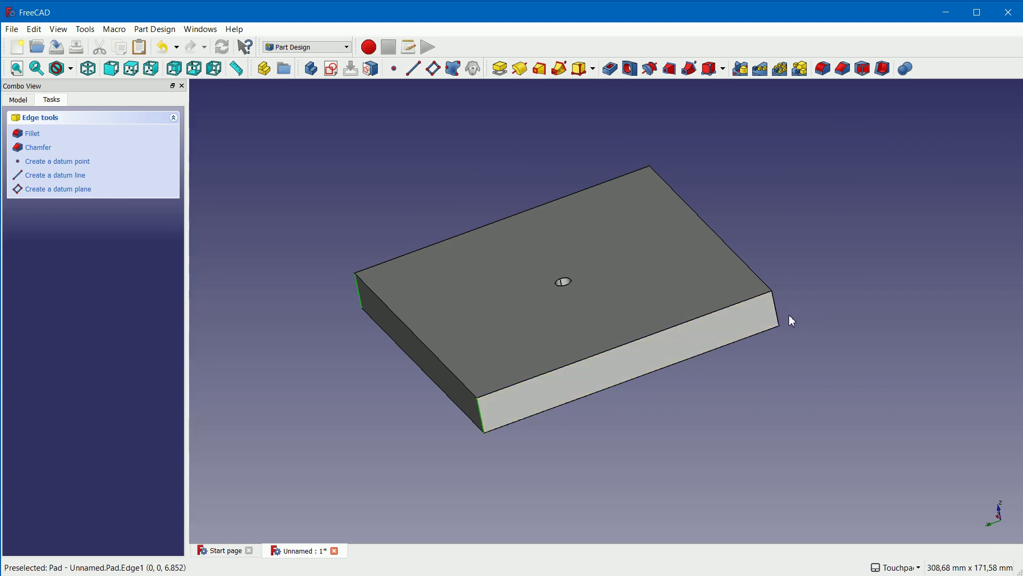
left_click(822, 68)
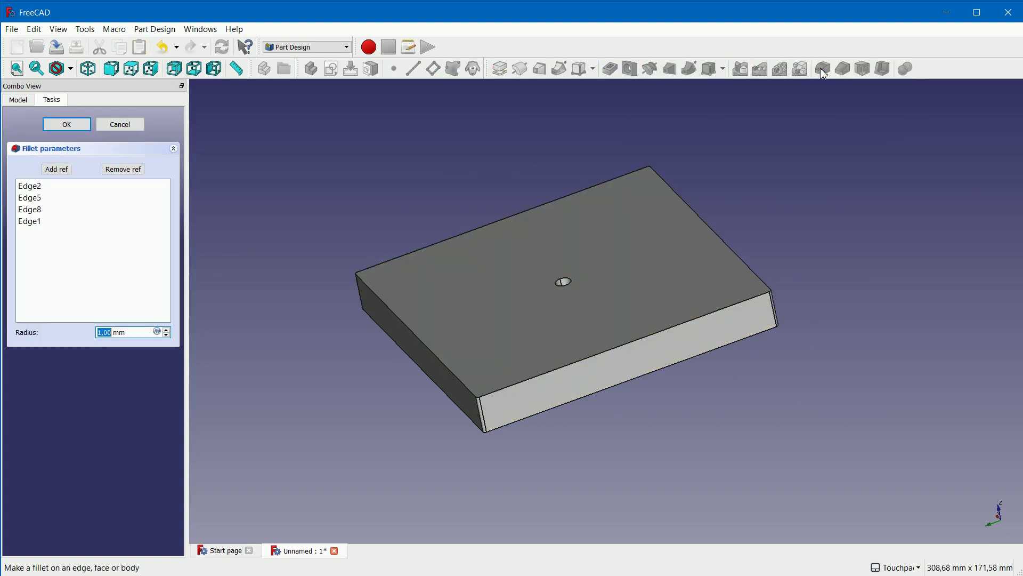
type("10")
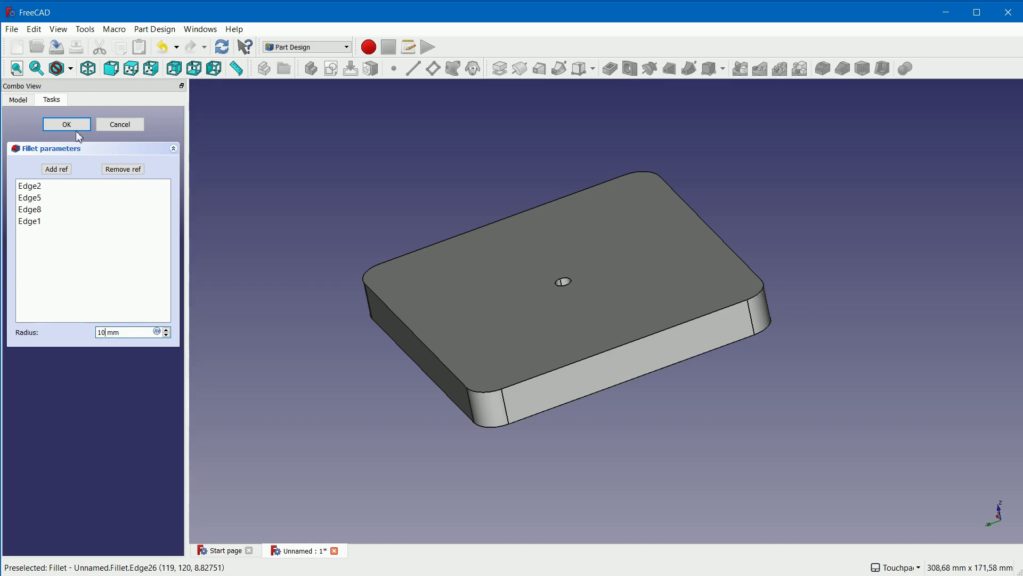
left_click(75, 128)
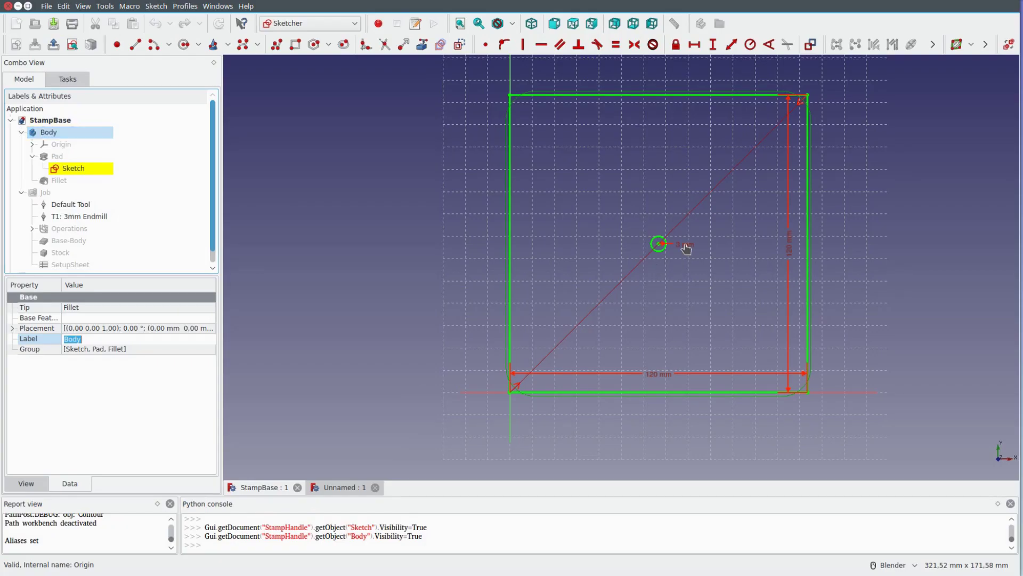
scroll(686, 246, "up", 3)
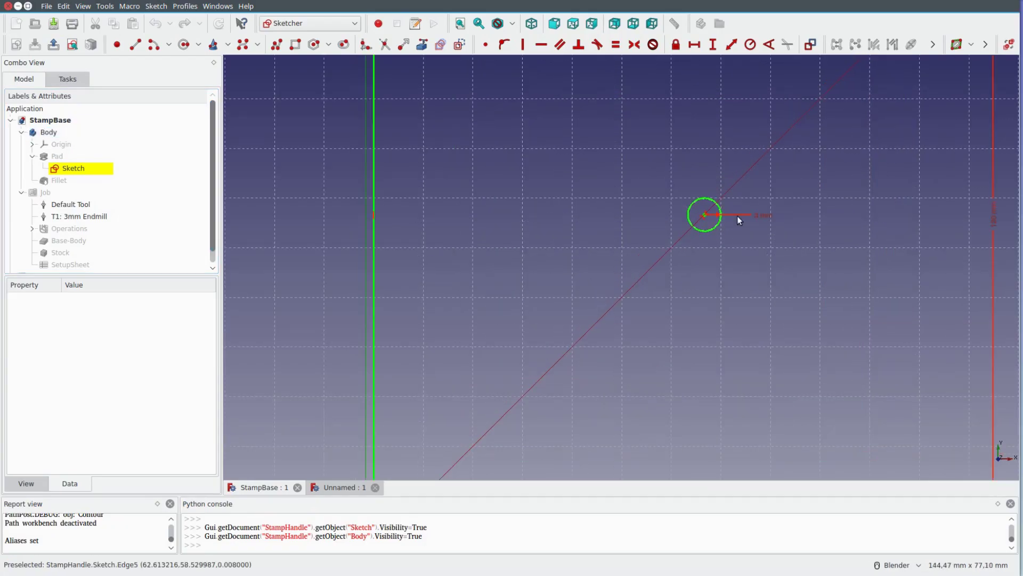
- Edit the centre hole's radius constraint to 2.1 mm, then switch to the Path workbench
left_click(764, 213)
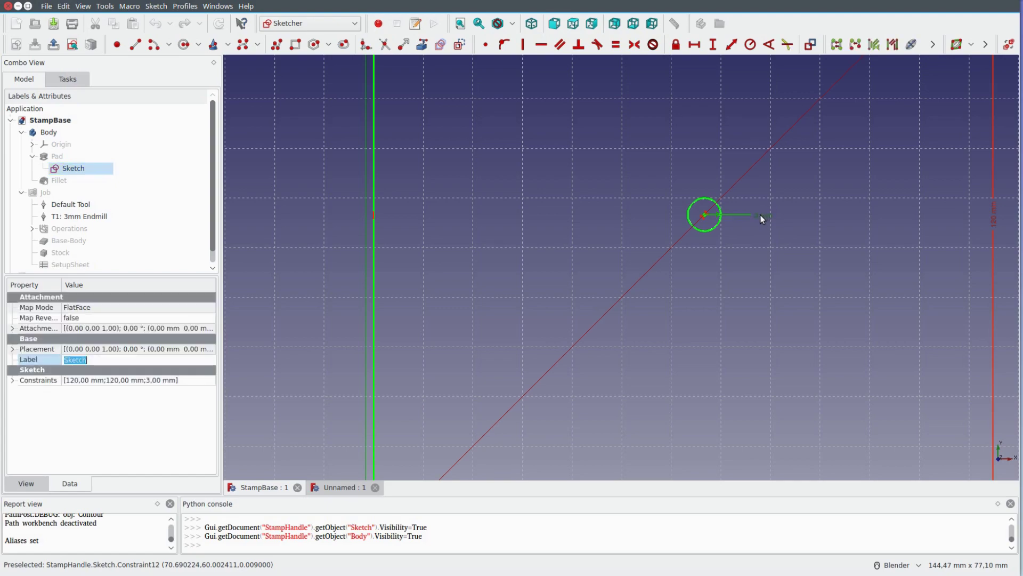
double_click(760, 215)
key("Return")
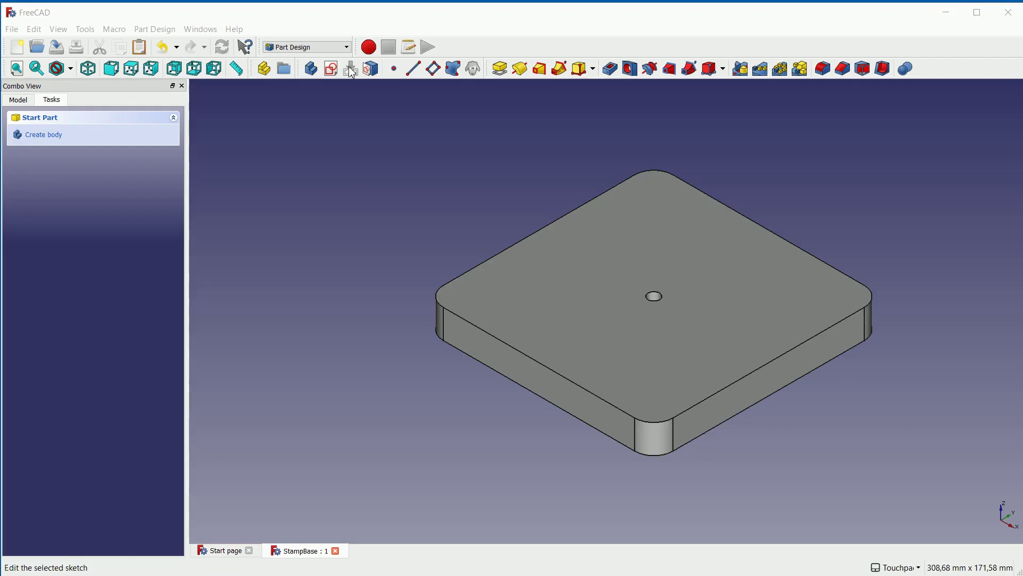
left_click(349, 48)
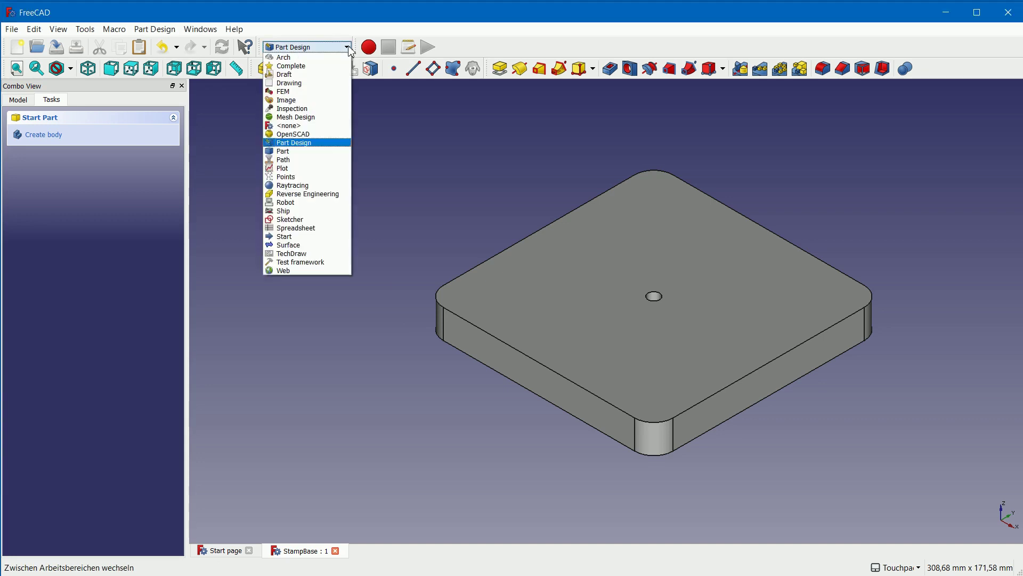
left_click(310, 164)
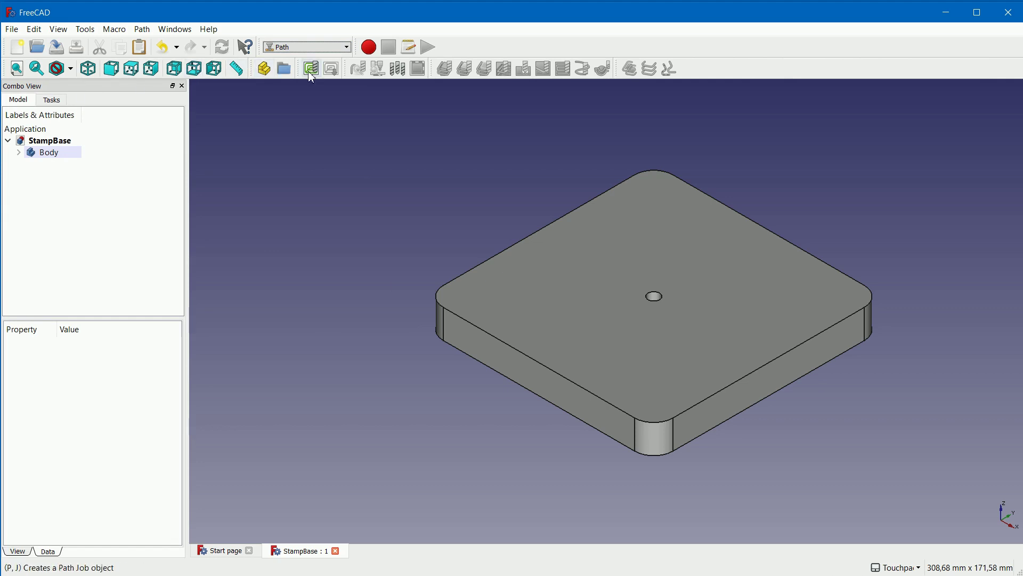
- Create a CNC job for the StampBase body with grbl as post-processor
left_click(308, 71)
left_click(697, 407)
type("0")
left_click(65, 168)
left_click(75, 199)
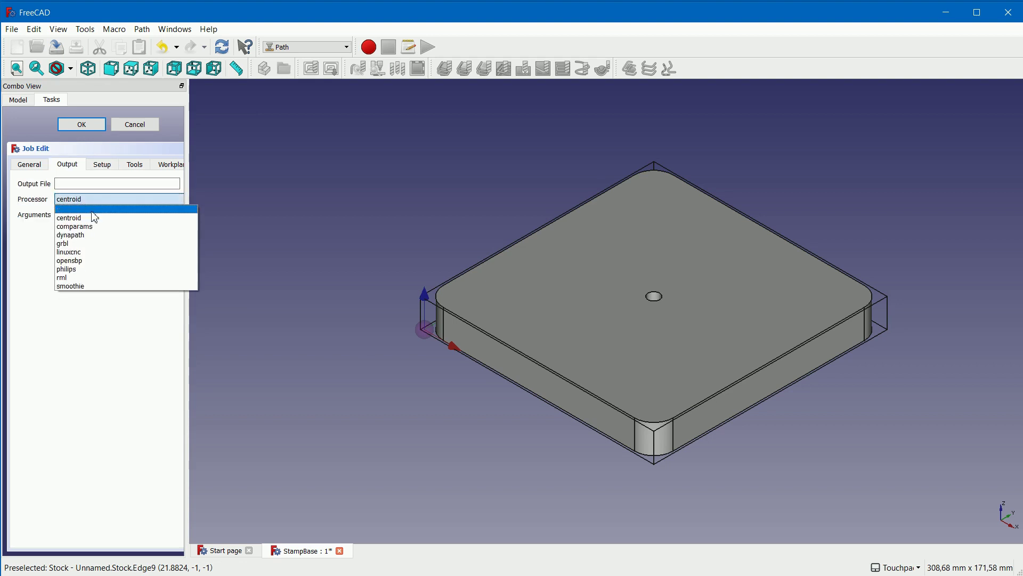
left_click(84, 243)
- Add a 3mm EndMill tool and its tool controller, then finish the job
left_click(136, 166)
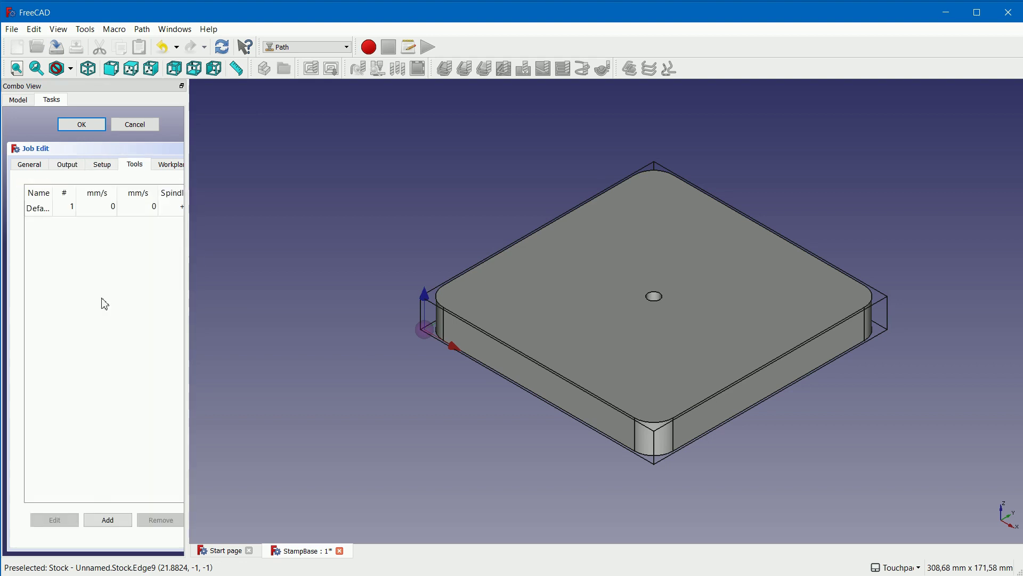
left_click(108, 520)
left_click(579, 512)
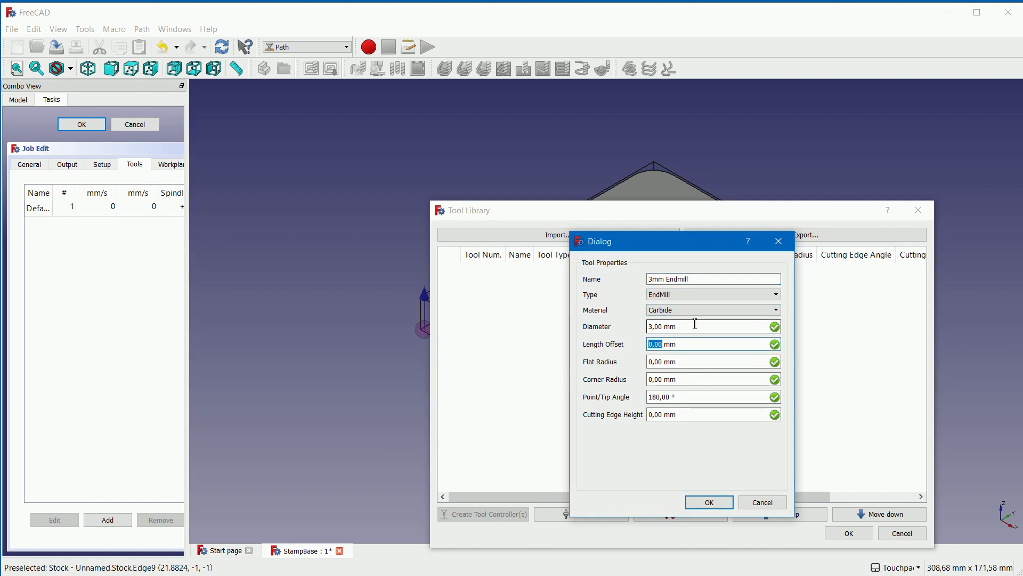
key("Return")
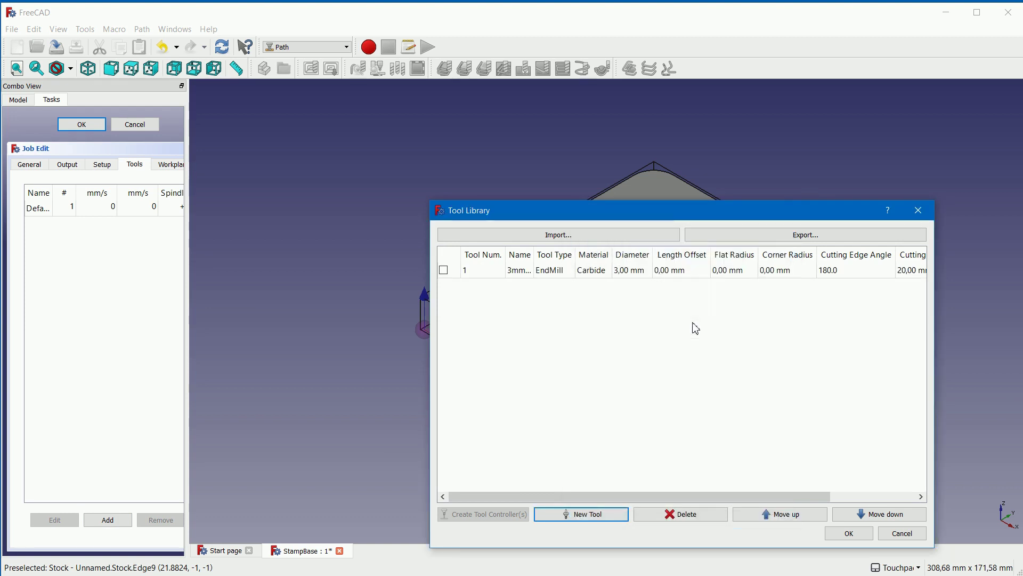
left_click(443, 270)
left_click(486, 515)
left_click(849, 532)
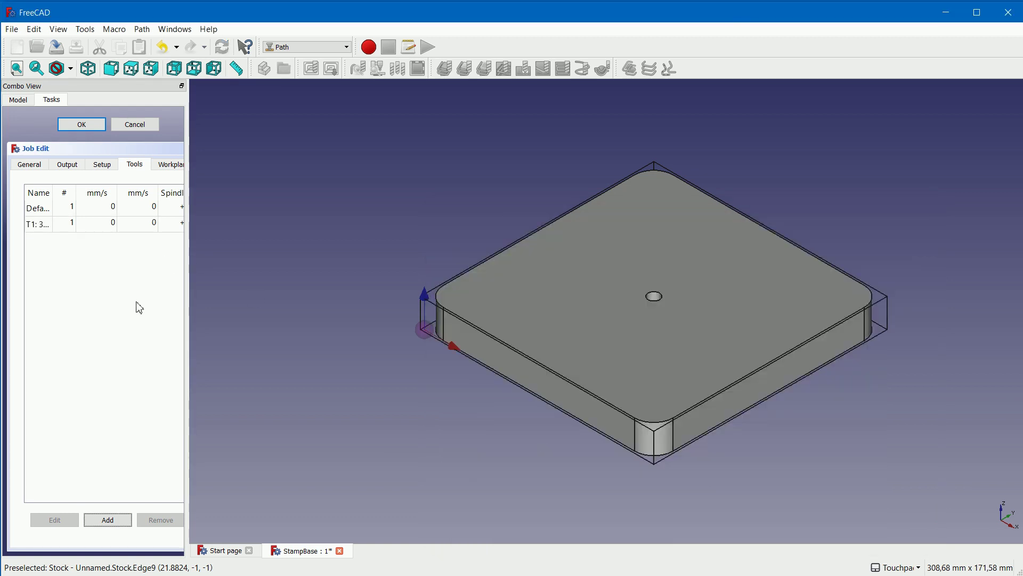
left_click(165, 169)
left_click(94, 125)
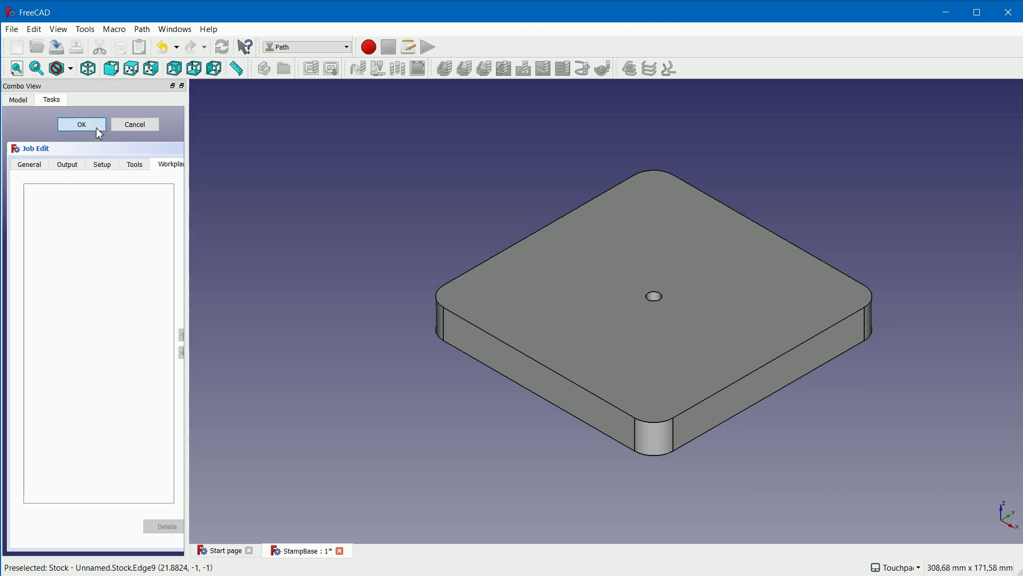
- Hide the original Body, show the job's Base-Body, and set rapid speeds to 1400 mm/s
left_click(46, 161)
key("space")
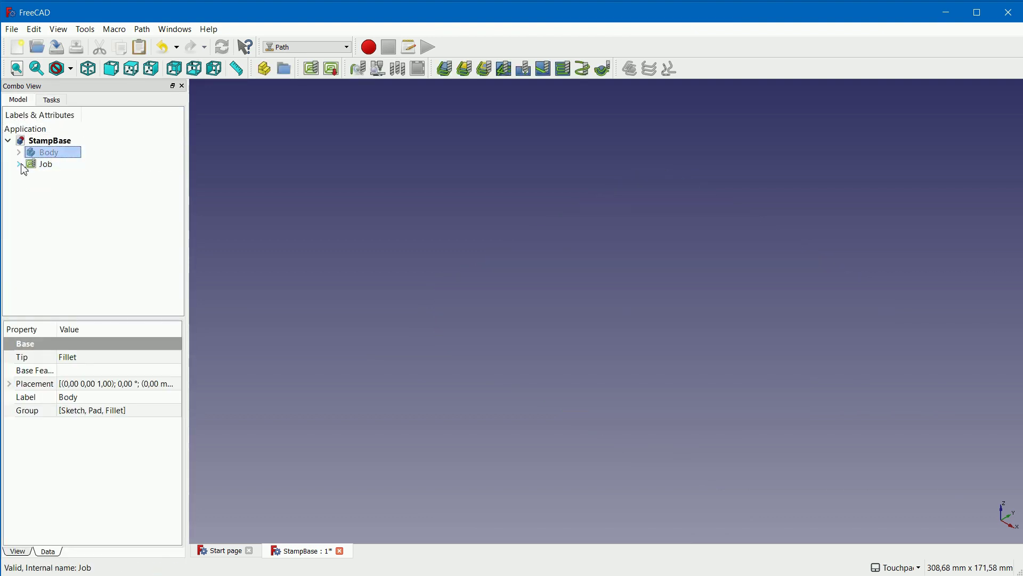
left_click(19, 164)
left_click(70, 210)
key("space")
left_click(72, 234)
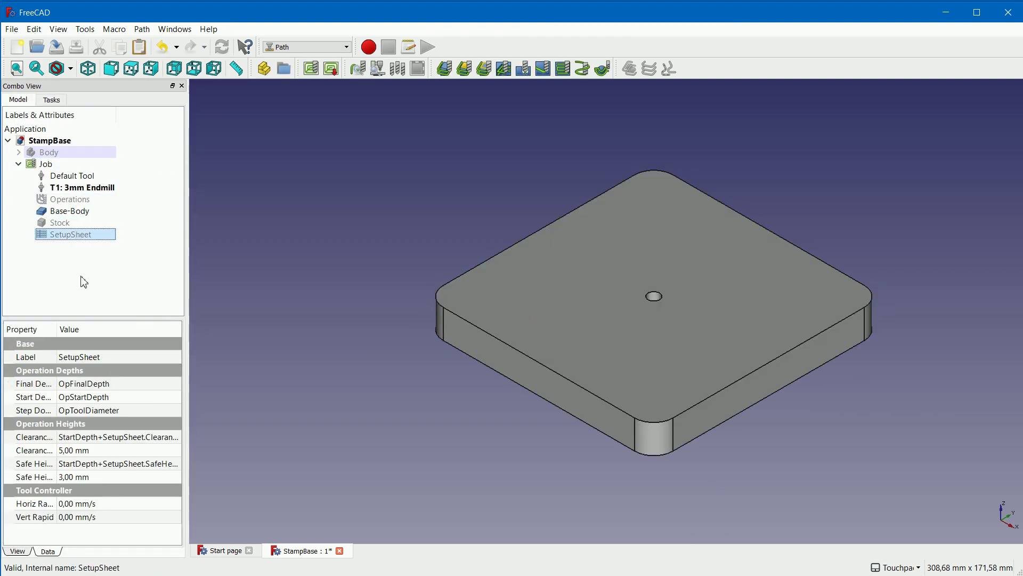
left_click(106, 504)
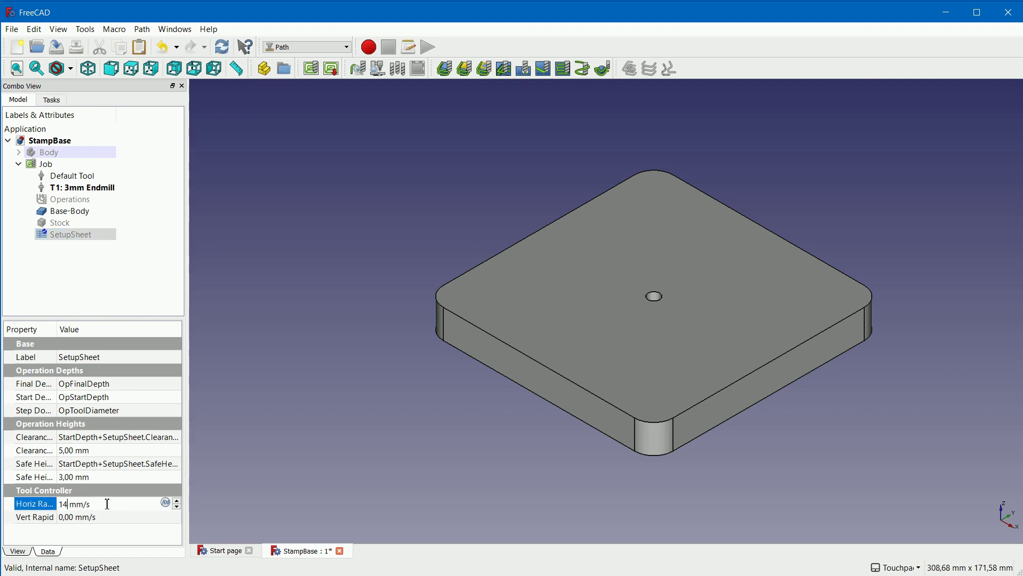
key("Tab")
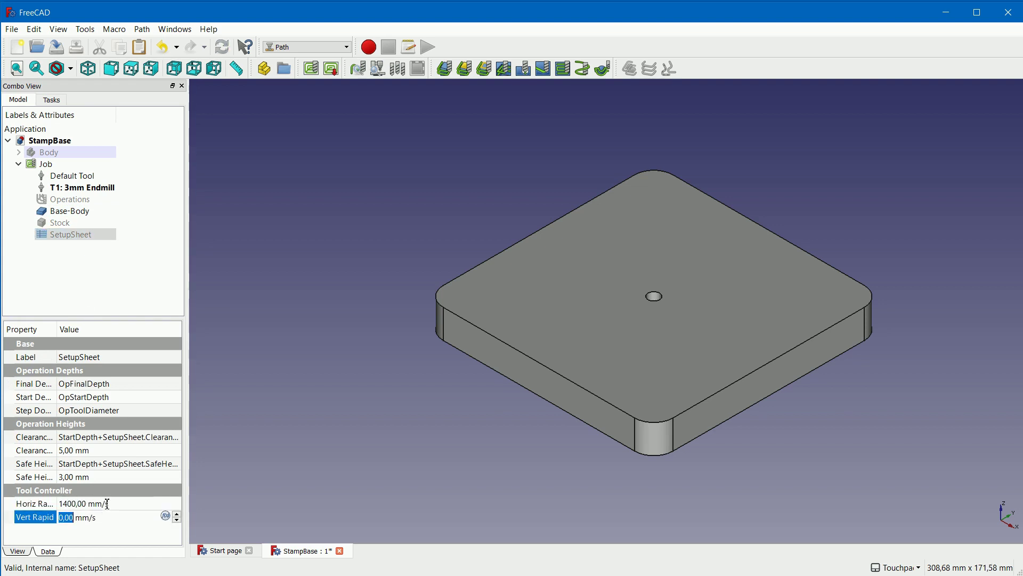
type("14")
- Set the 3mm Endmill controller's feed rates to 1000 mm/s
left_click(80, 188)
left_click(74, 384)
type("100 mm/s")
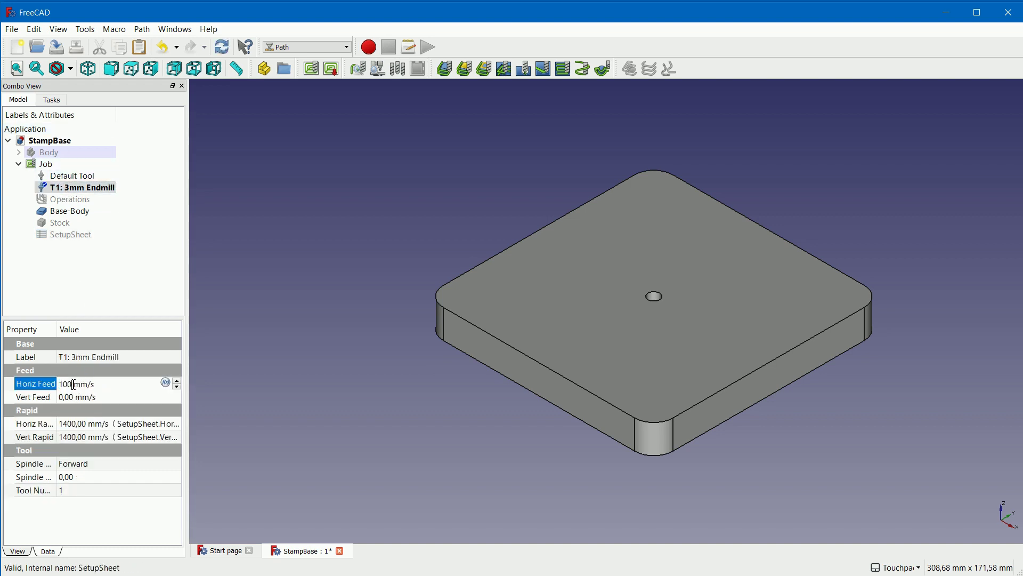
type("0")
key("Tab")
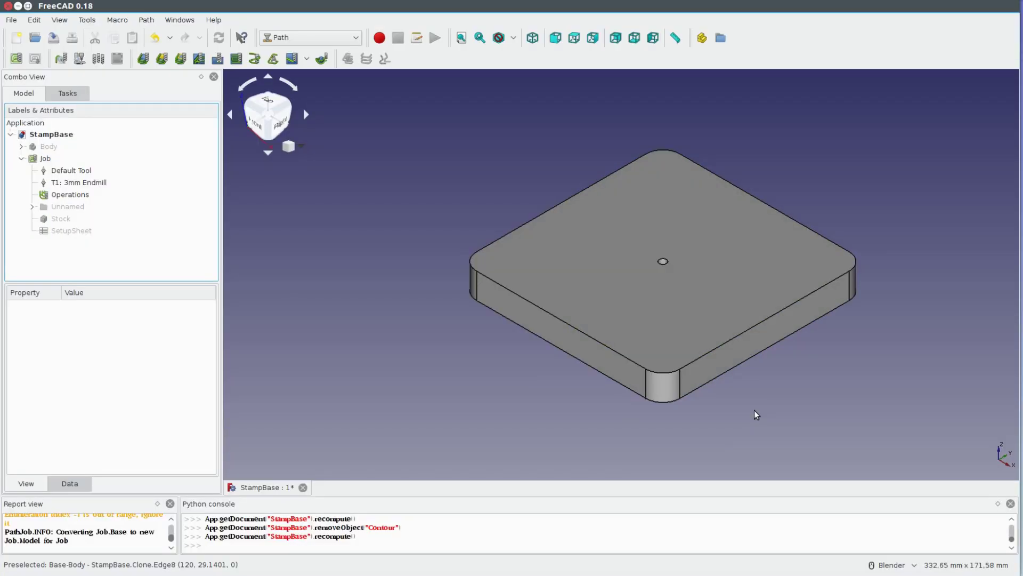
- Add a helix operation on the centre hole and a contour around the part, both using T1: 3mm Endmill
mouse_move(756, 413)
middle_mouse_down()
mouse_move(750, 323)
mouse_move(661, 262)
middle_mouse_up()
left_click(661, 263)
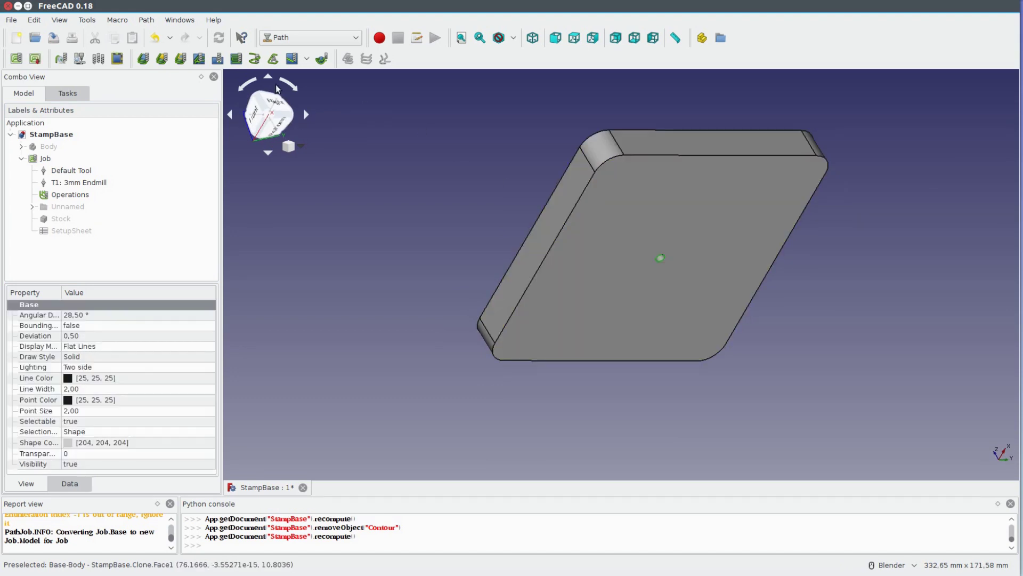
left_click(255, 59)
left_click(520, 290)
left_click(500, 310)
left_click(520, 310)
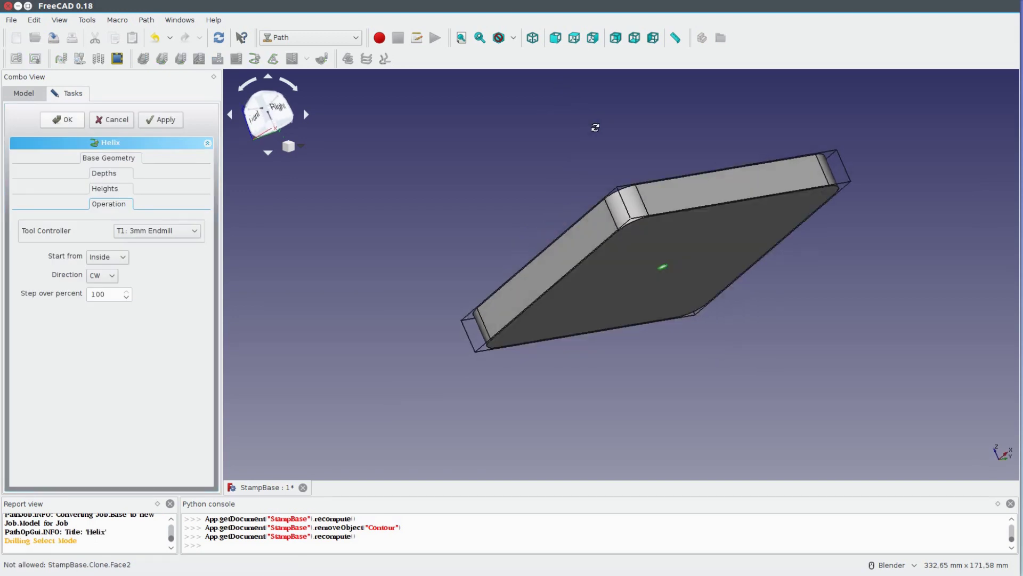
left_click(67, 121)
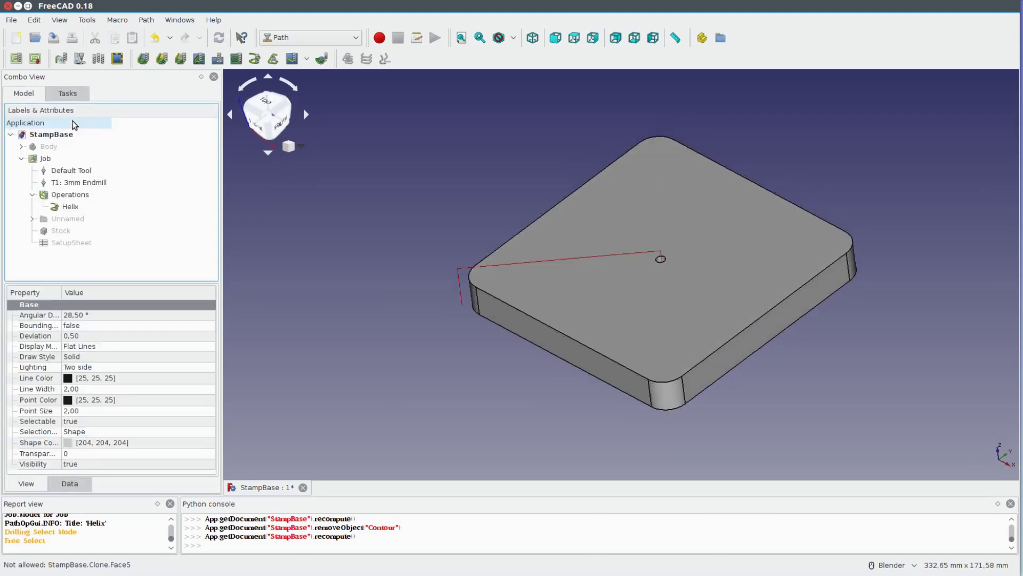
left_click(144, 60)
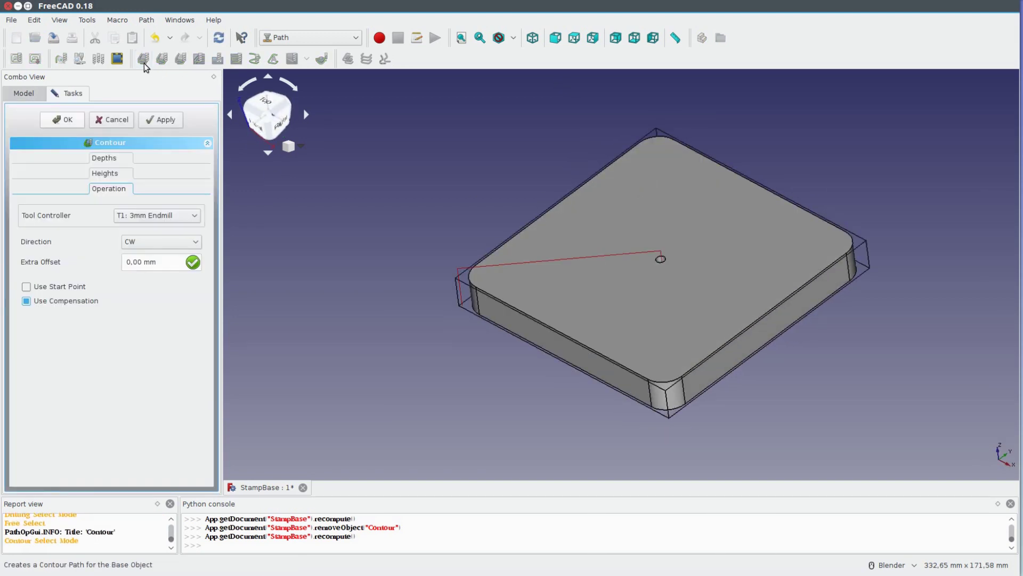
left_click(75, 121)
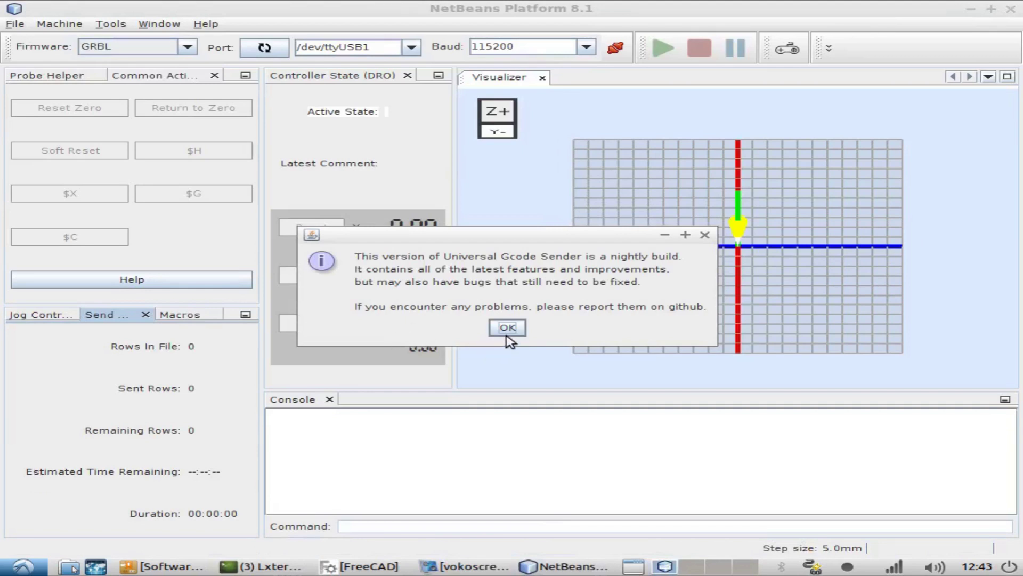
- Dismiss the nightly-build notice, zero X and Y, and start sending the 158-row stamp toolpath
left_click(506, 336)
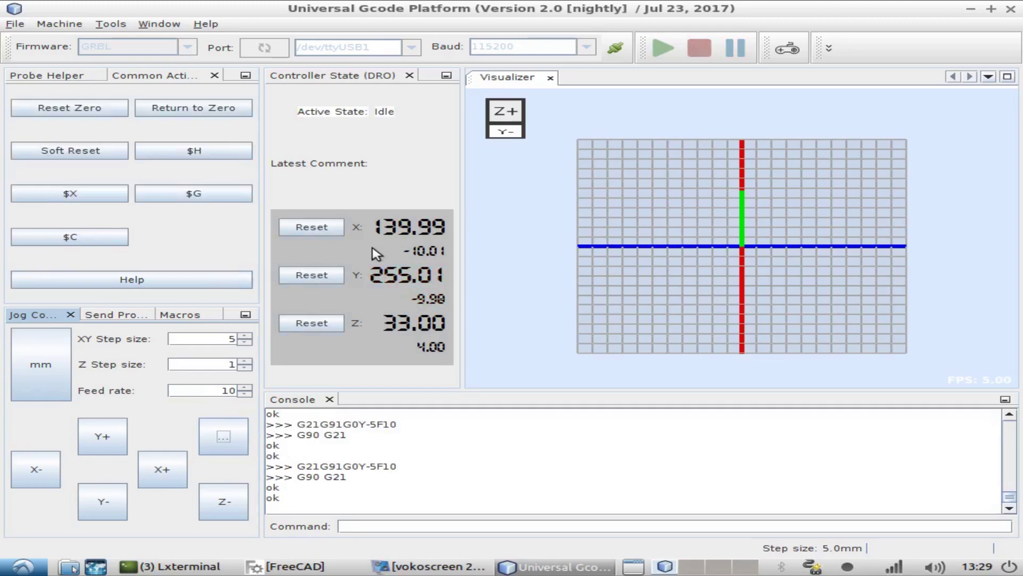
left_click(334, 229)
left_click(307, 277)
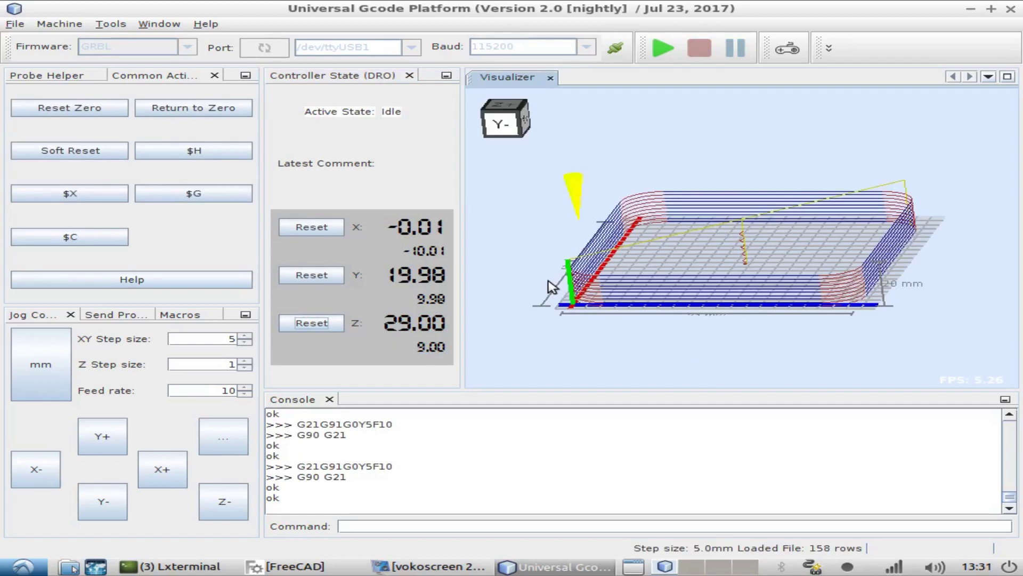
left_click(662, 50)
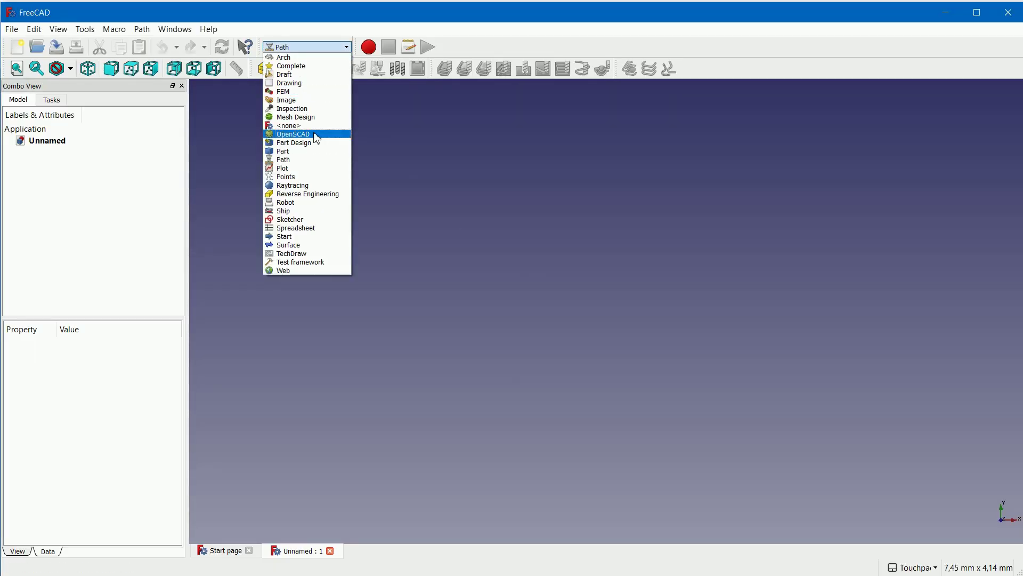
- Start a Part Design sketch on the YZ plane, framed around the origin
left_click(314, 142)
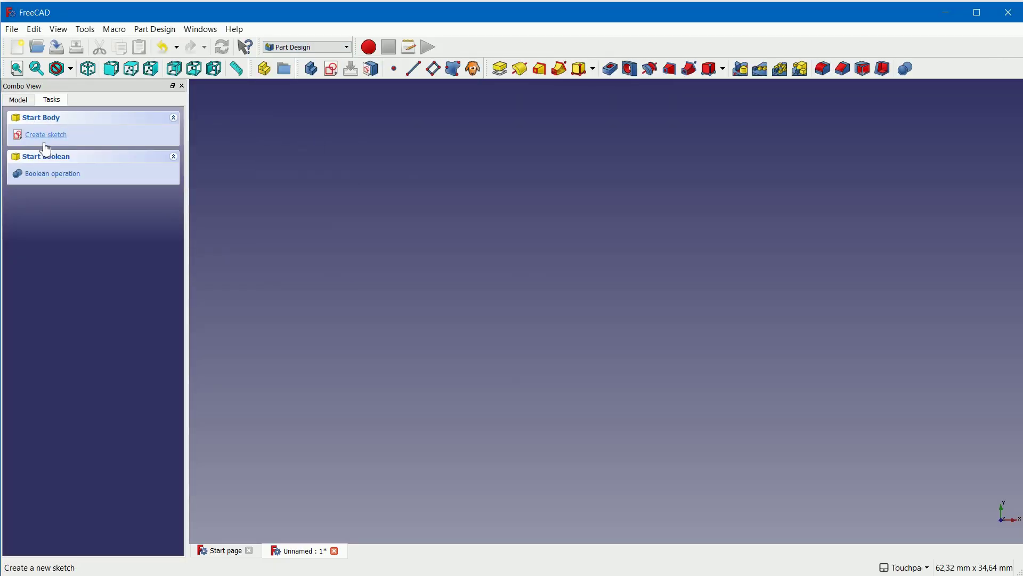
left_click(45, 136)
left_click(71, 193)
left_click(93, 71)
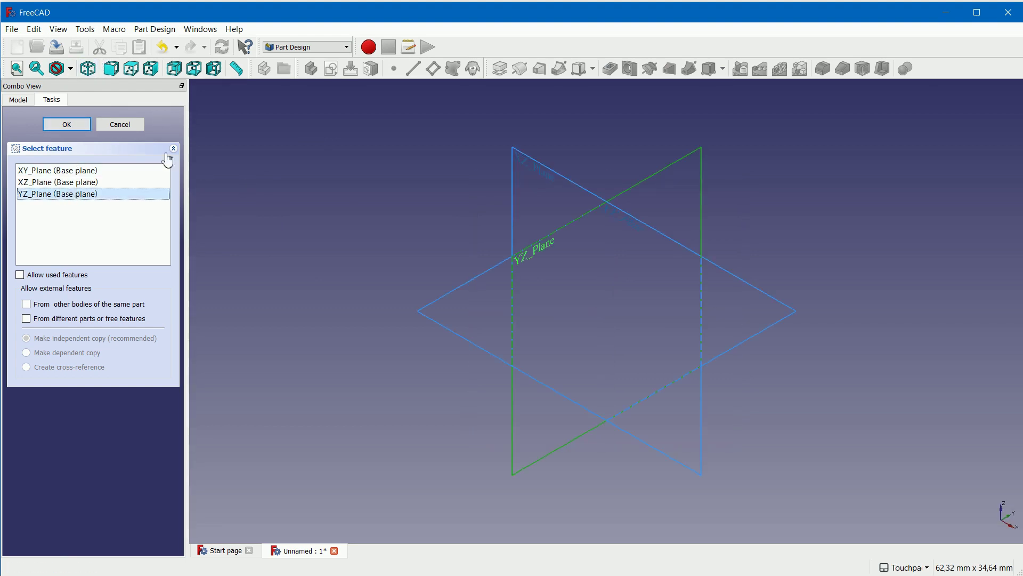
left_click(68, 126)
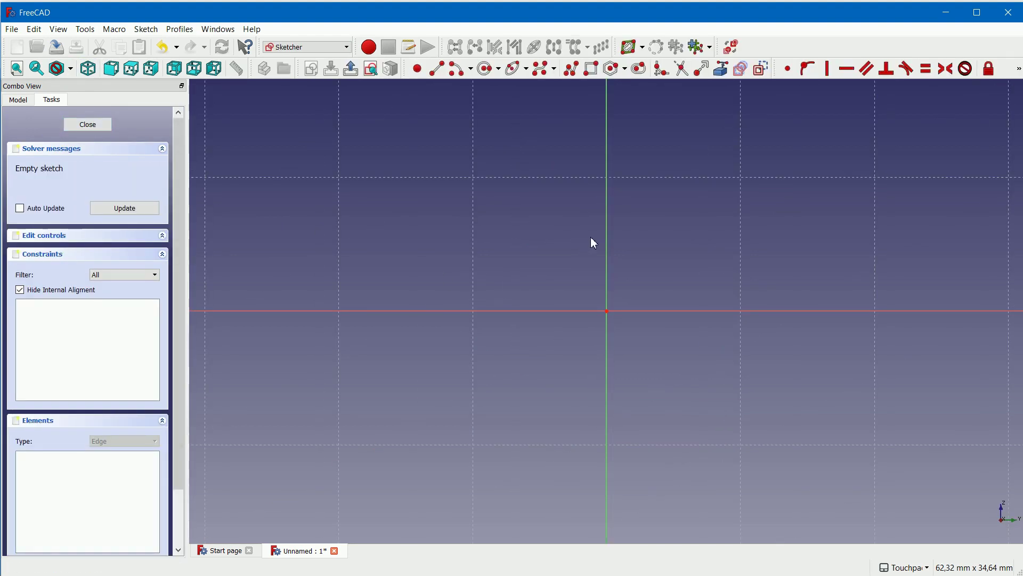
middle_click_drag(664, 204, 591, 294)
scroll(586, 293, "down", 5)
middle_click_drag(612, 229, 537, 320)
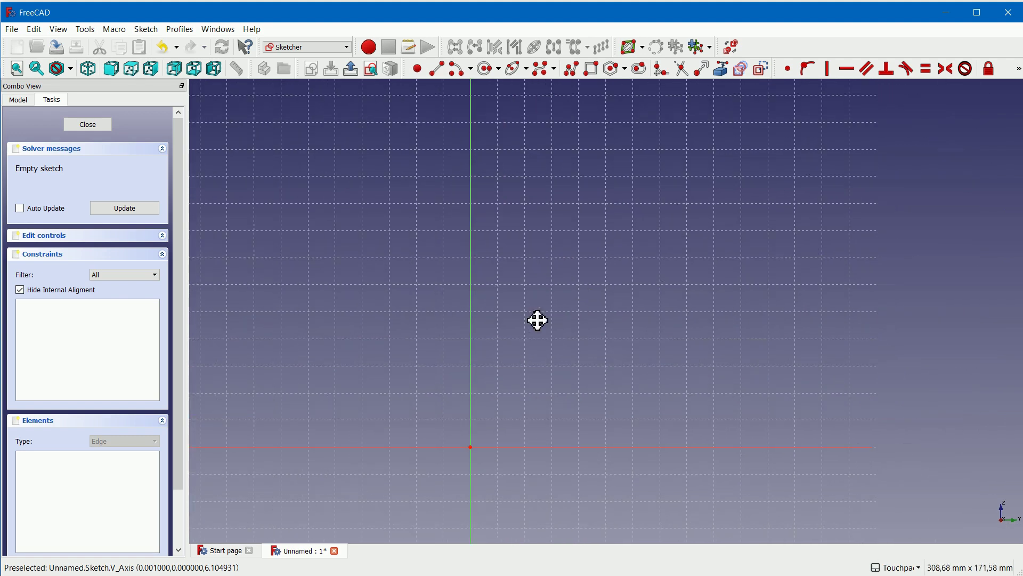
- Draw the polyline profile: a vertical edge, a small base step and a long base line
left_click(504, 72)
left_click(471, 124)
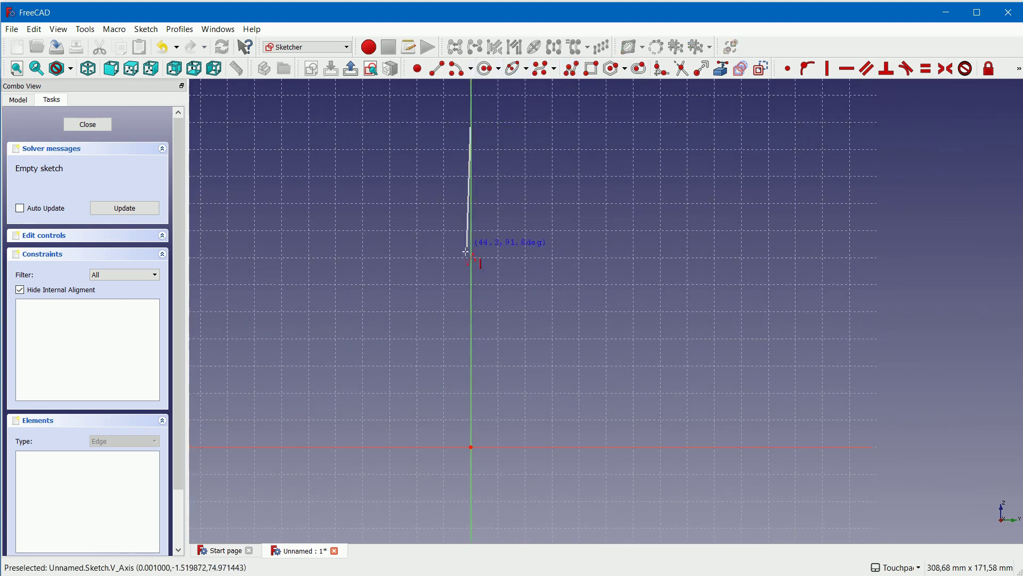
left_click(471, 426)
left_click(495, 428)
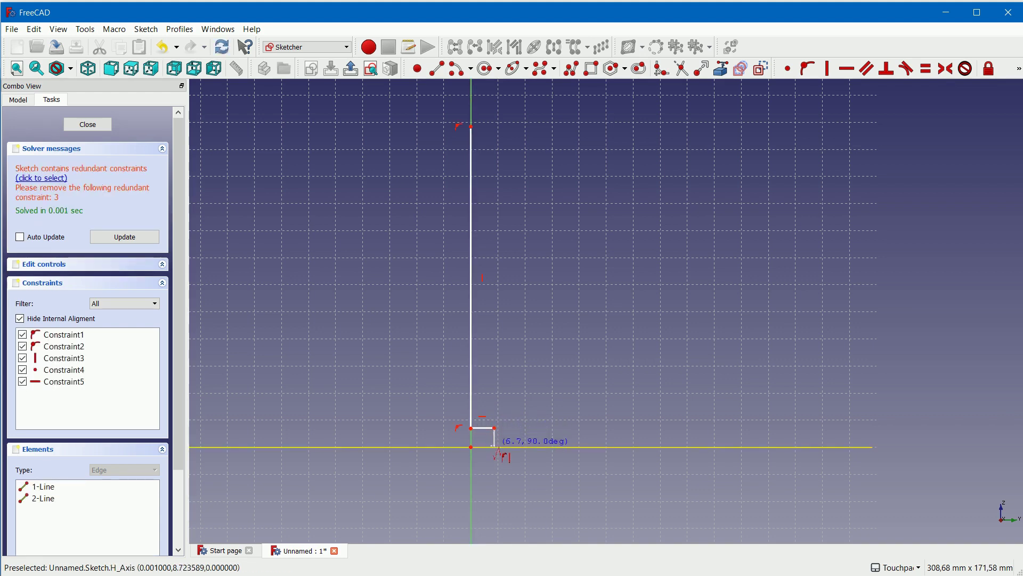
left_click(495, 448)
left_click(612, 446)
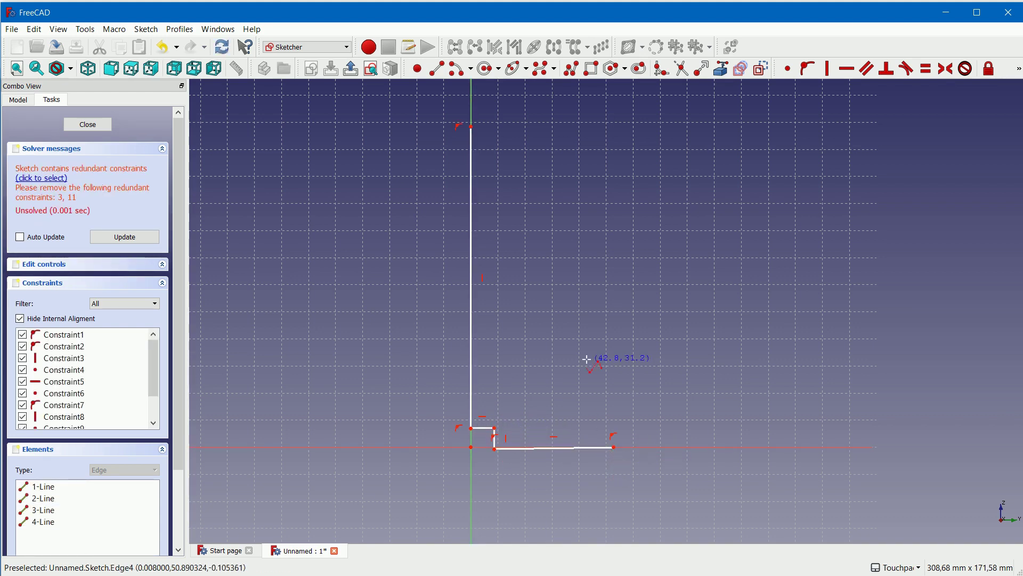
- Add an arc from the top of the vertical edge to form the rounded top
left_click(591, 70)
left_click(545, 182)
left_click(471, 126)
left_click(631, 223)
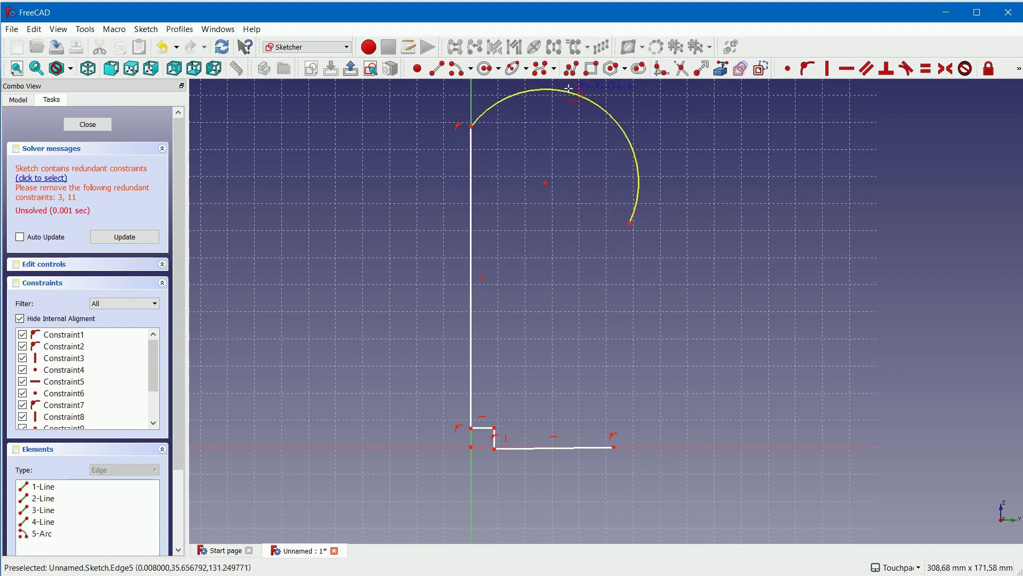
- Draw a three-point control-point B-spline side from the arc's end to the base line's end
left_click(555, 68)
left_click(576, 85)
left_click(630, 223)
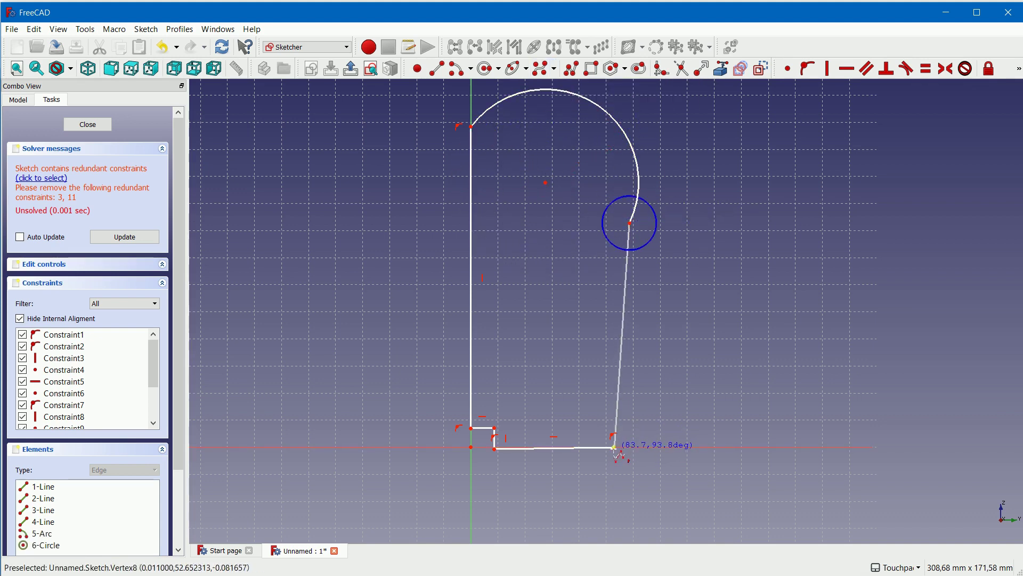
left_click(592, 347)
left_click(614, 447)
- Finish the spline and constrain the short base step to 2 mm
right_click(696, 359)
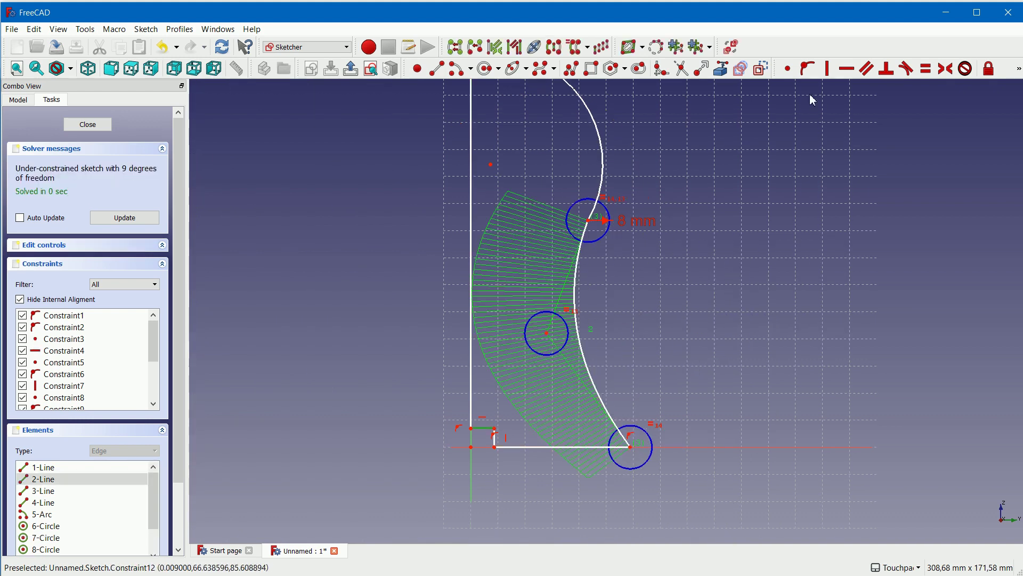
left_click(1017, 70)
left_click(791, 88)
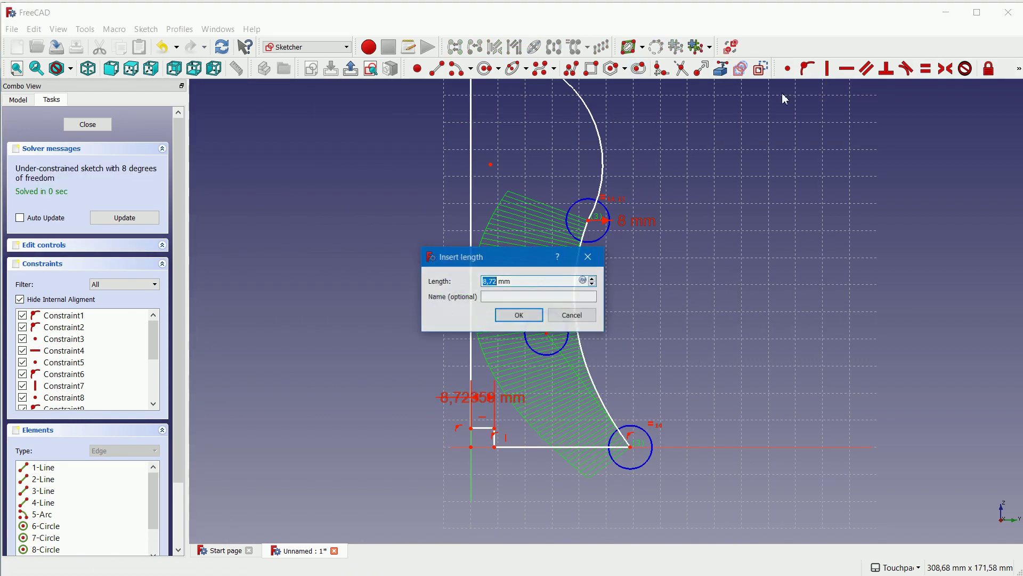
type("2")
left_click(533, 315)
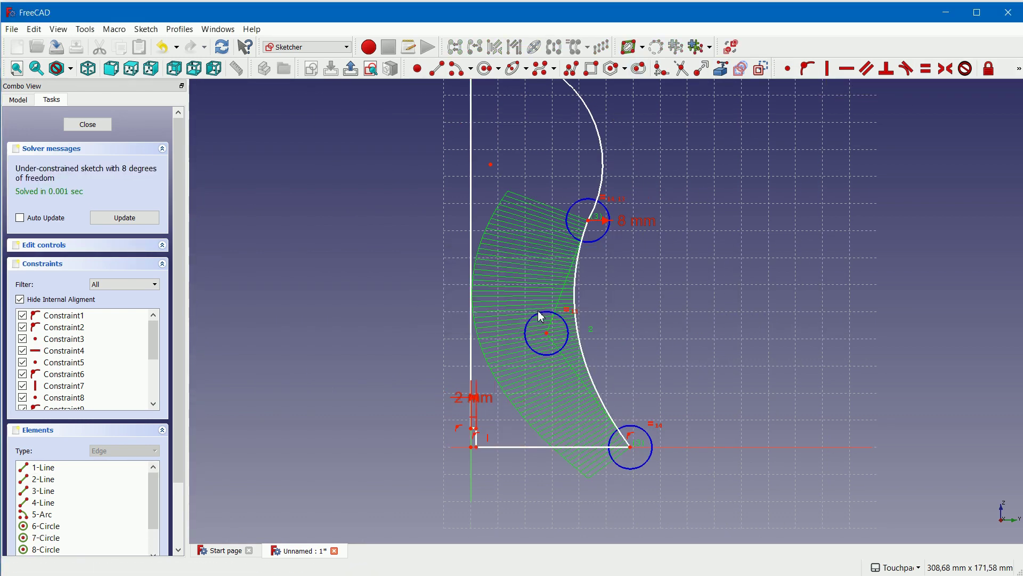
scroll(628, 255, "down", 2)
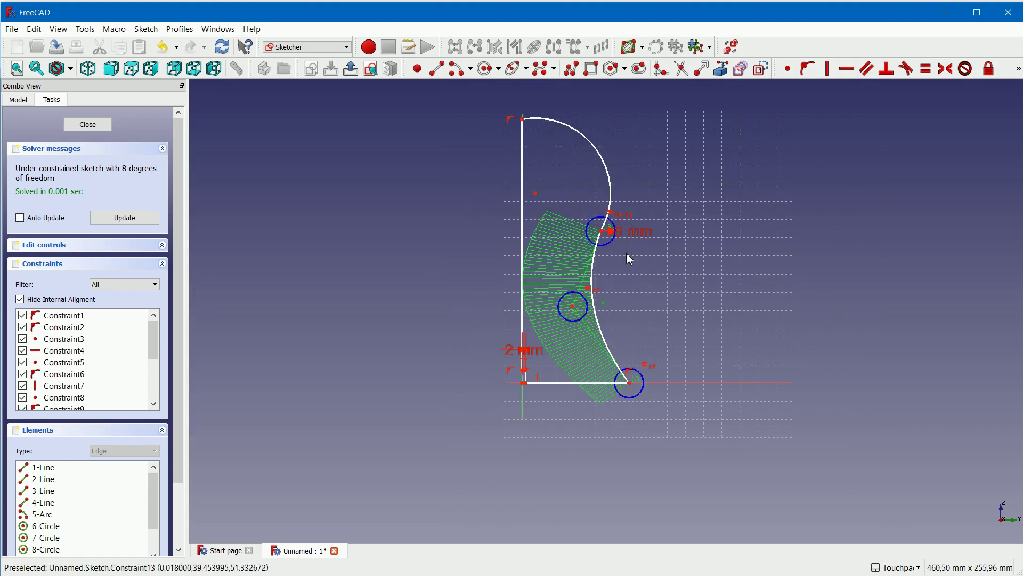
key("ctrl+z")
scroll(493, 200, "up", 2)
- Drag the spline poles to pull the curved side inward into a concave waist
mouse_move(517, 190)
left_mouse_down()
mouse_move(475, 165)
mouse_move(471, 149)
left_mouse_up()
left_click_drag(570, 273, 591, 301)
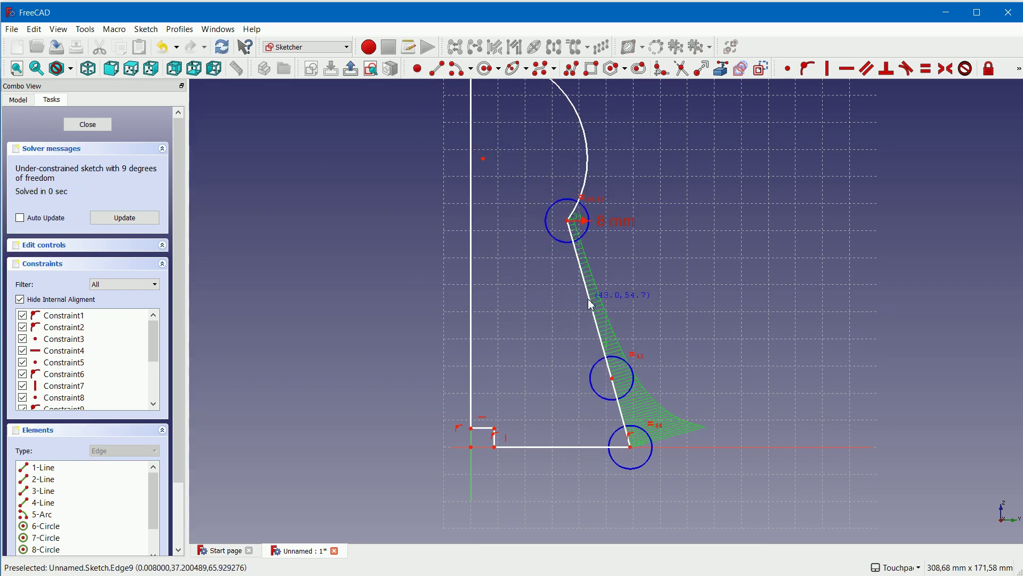
left_click_drag(588, 220, 612, 227)
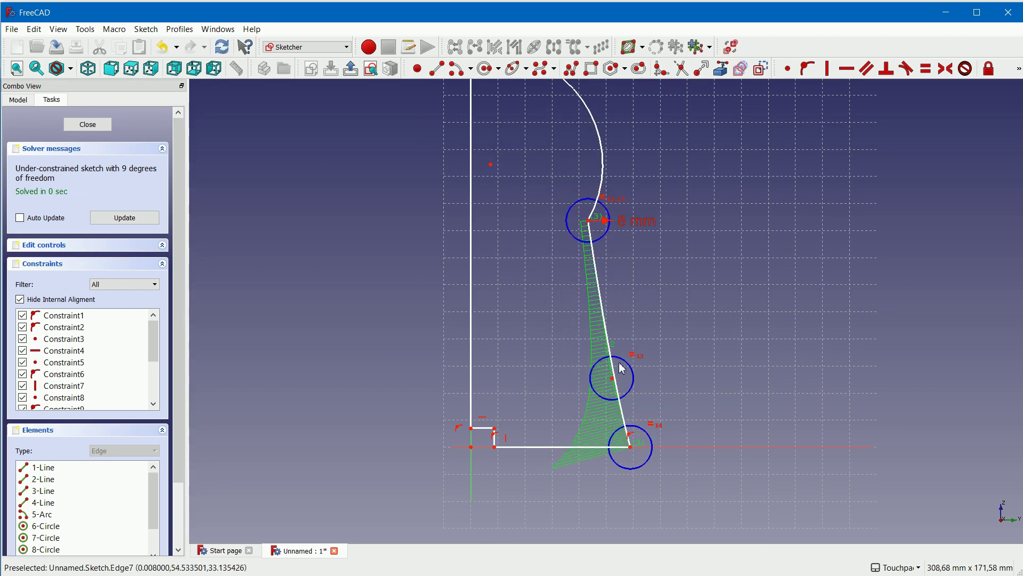
left_click_drag(632, 373, 541, 332)
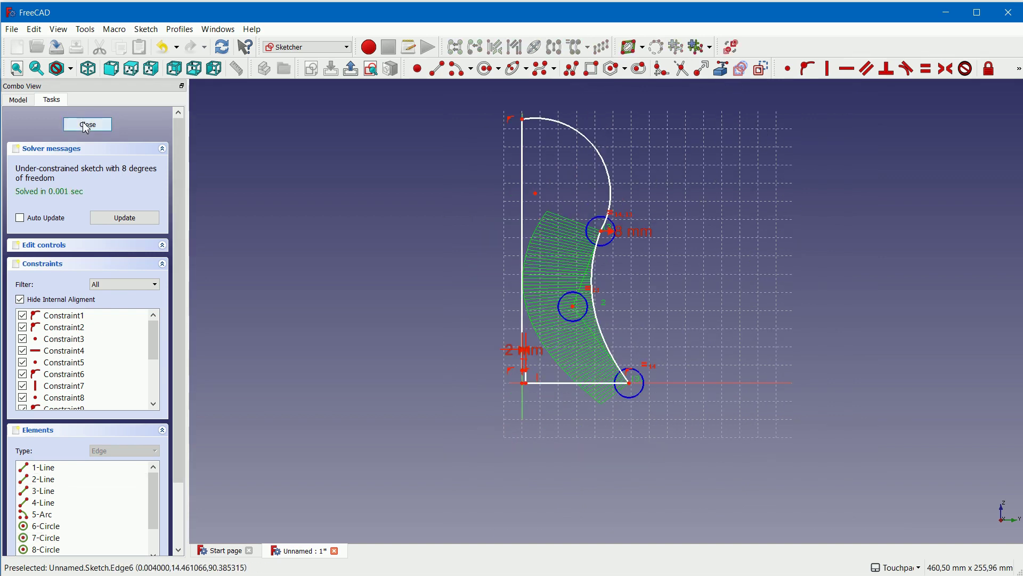
- Close the sketch and revolve the profile 360° into a bulb-shaped handle solid
left_click(87, 125)
scroll(496, 146, "down", 2)
scroll(513, 162, "down", 2)
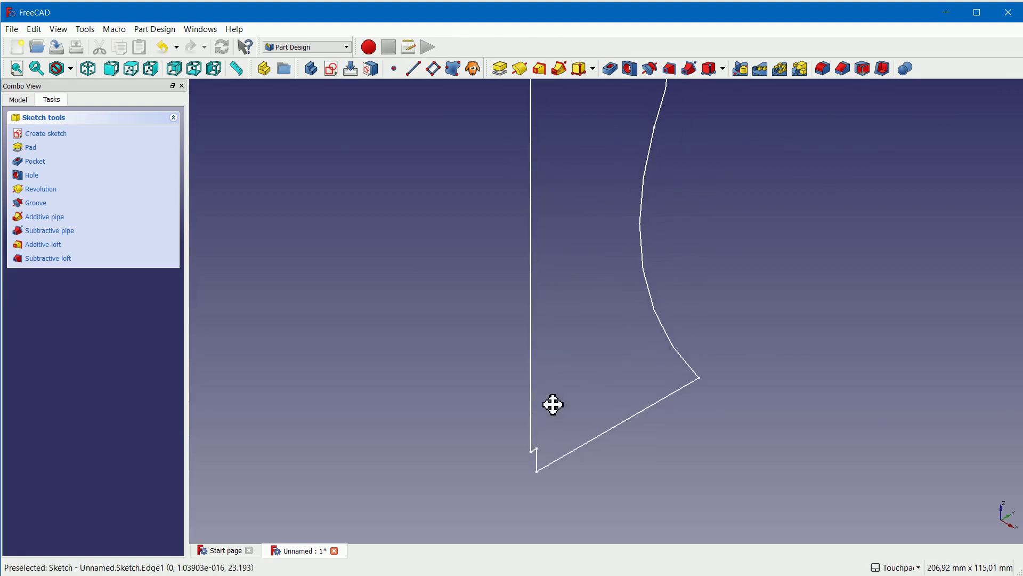
scroll(567, 364, "down", 5)
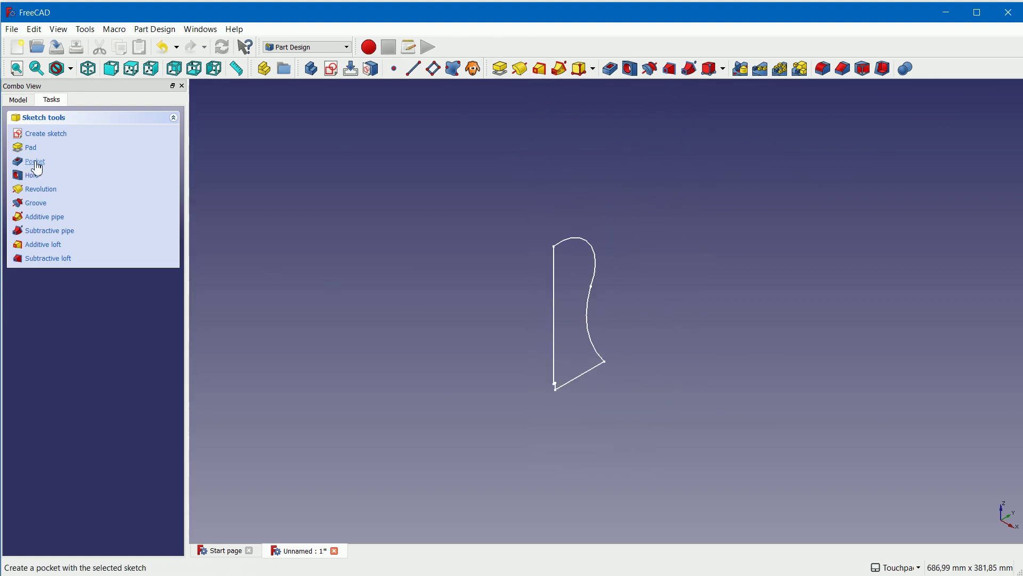
left_click(39, 193)
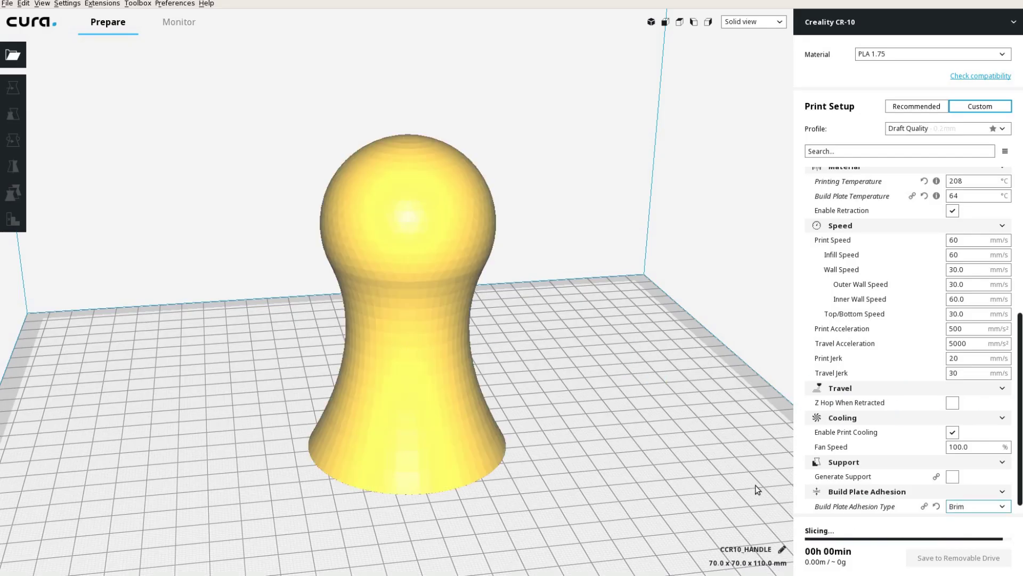
- Save the sliced handle print (about 5 hours, 83 g) to the removable drive
left_click(921, 553)
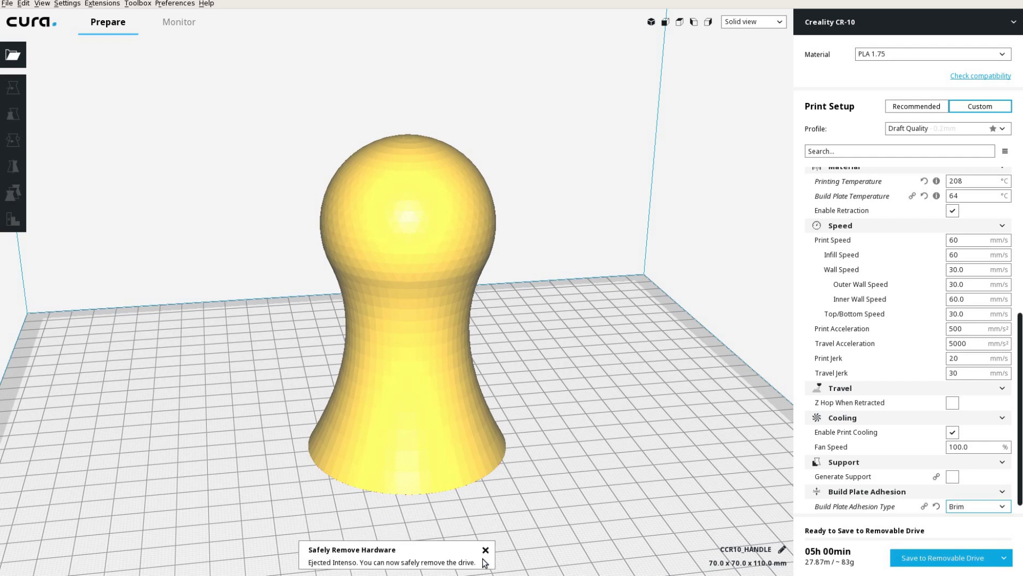